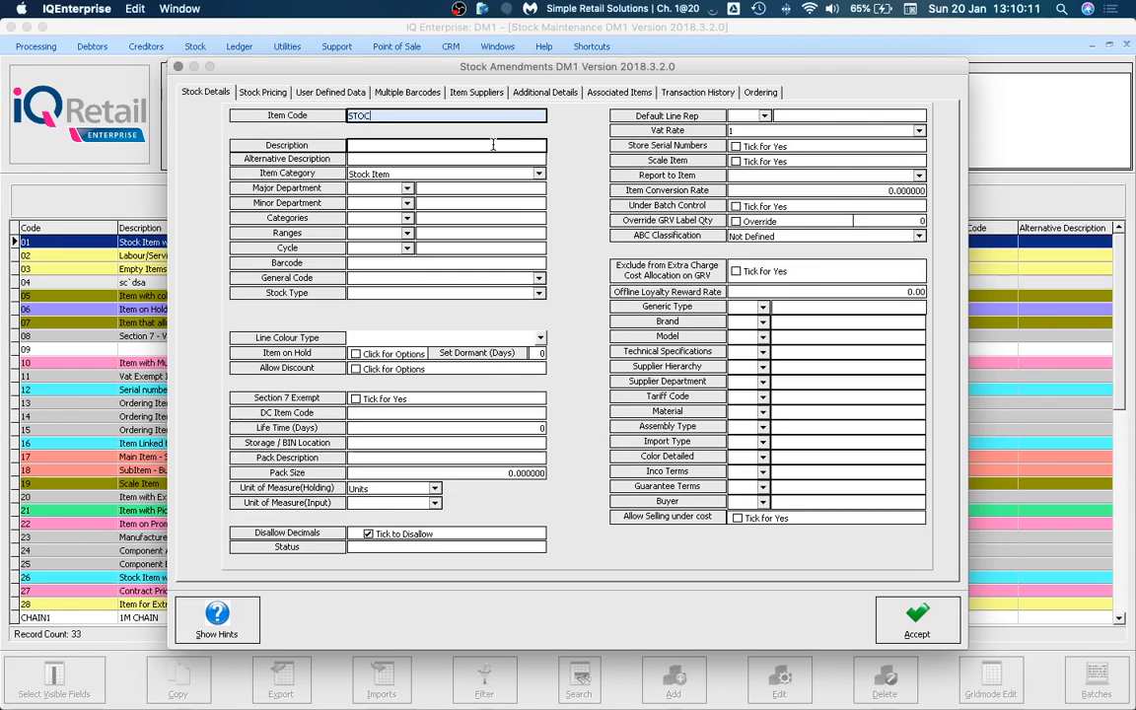
Complete the item code as STOCK ITEMS so the barcode fills in with the same value.
text(IT)
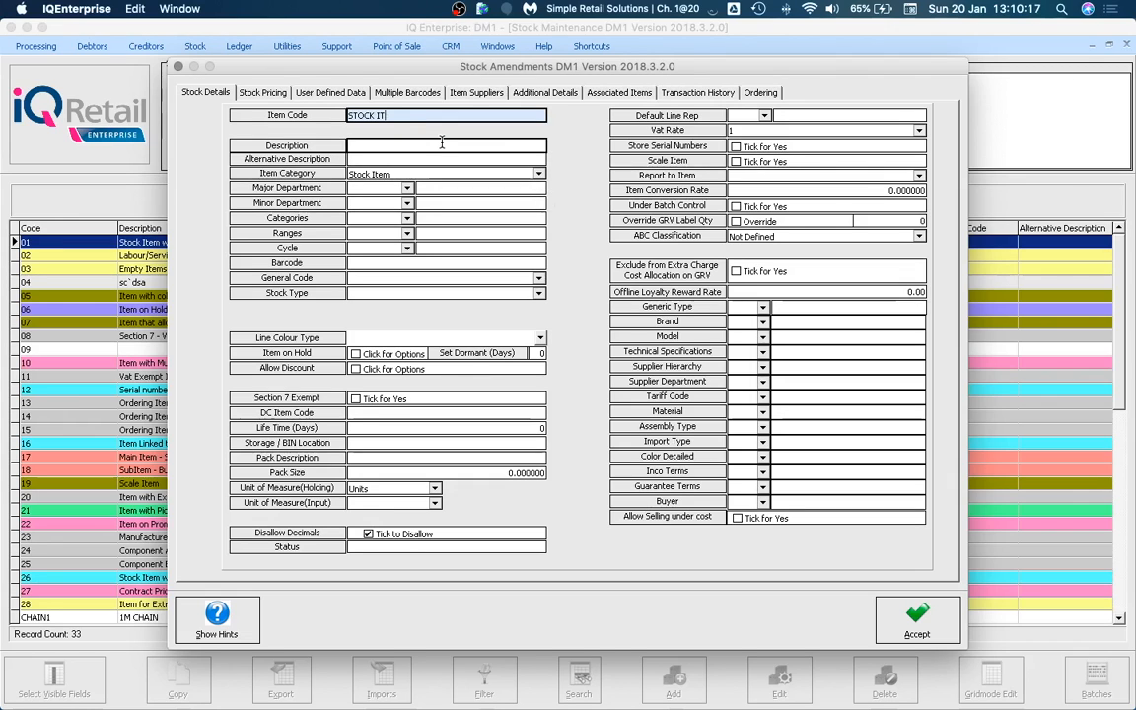
text(EMS)
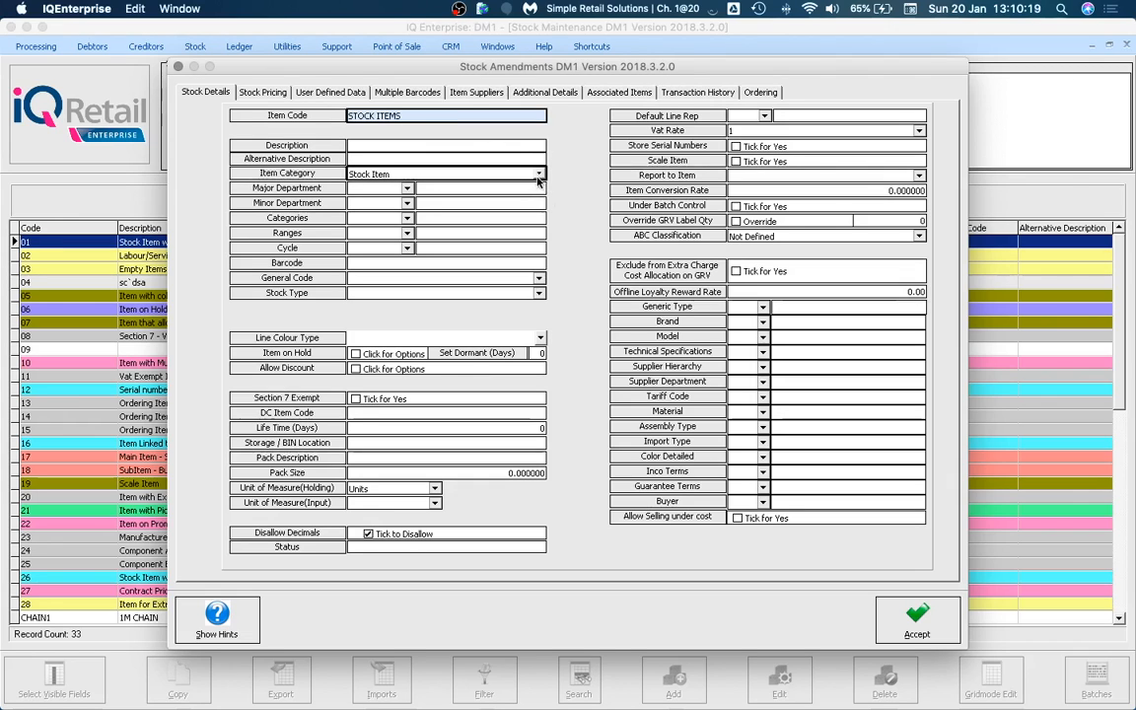
click(539, 174)
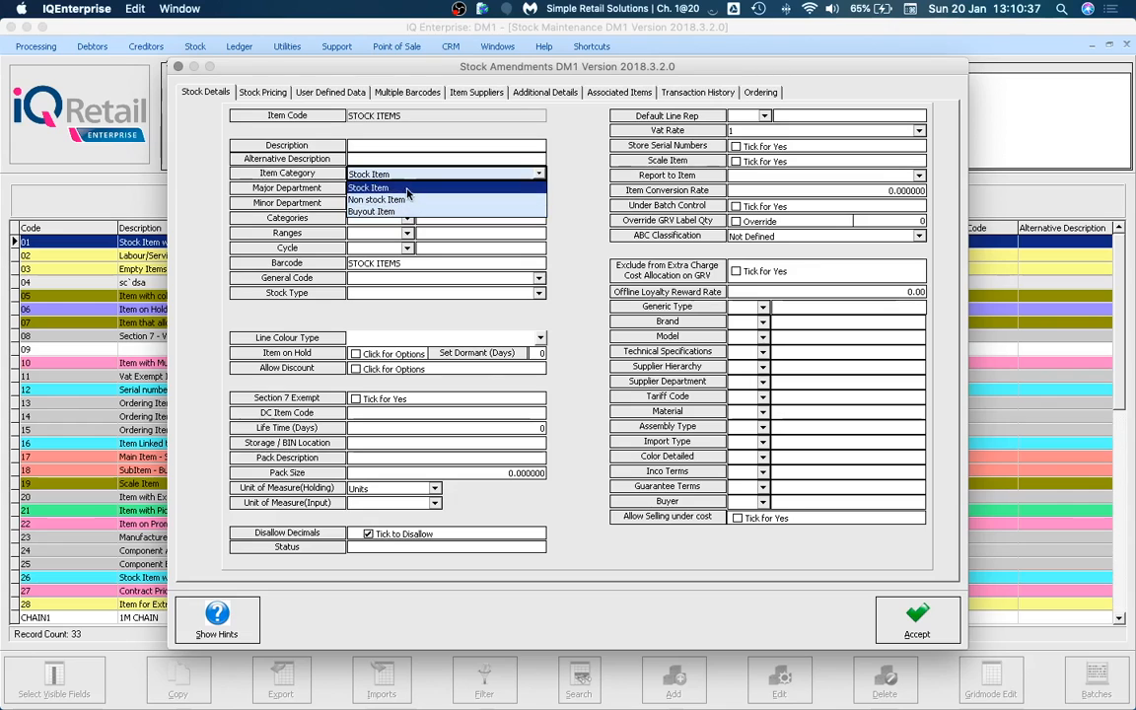
Set the item category to Non stock Item and attempt to save, which triggers the Major Department error.
click(393, 187)
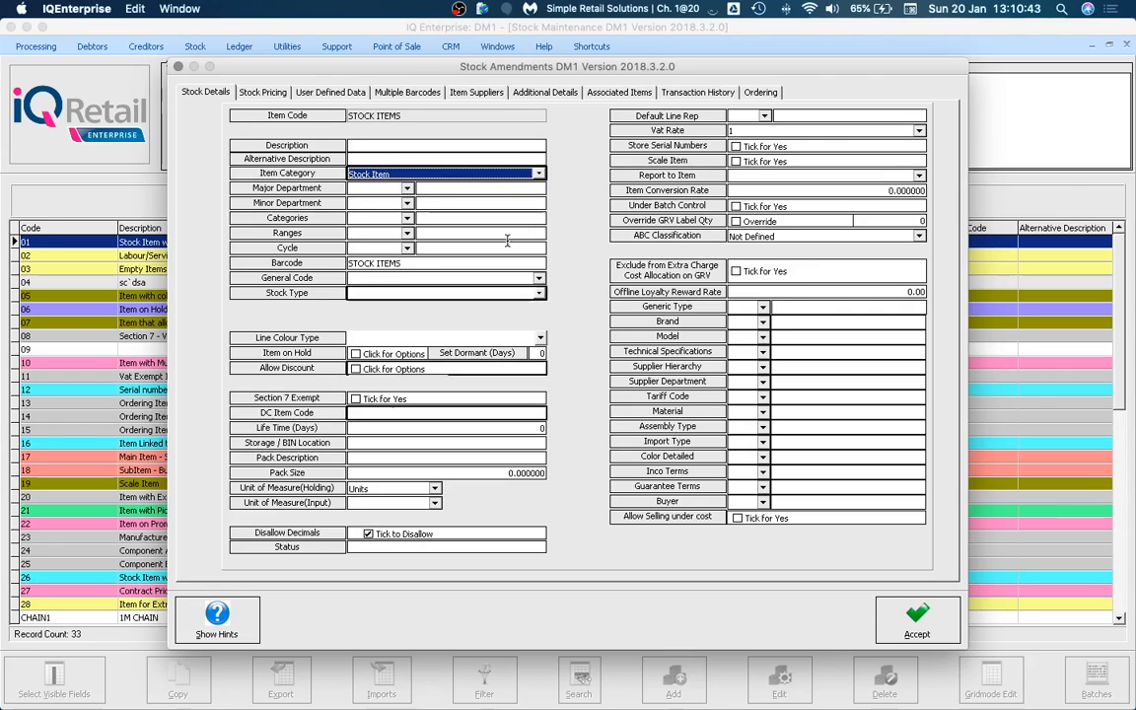
click(541, 175)
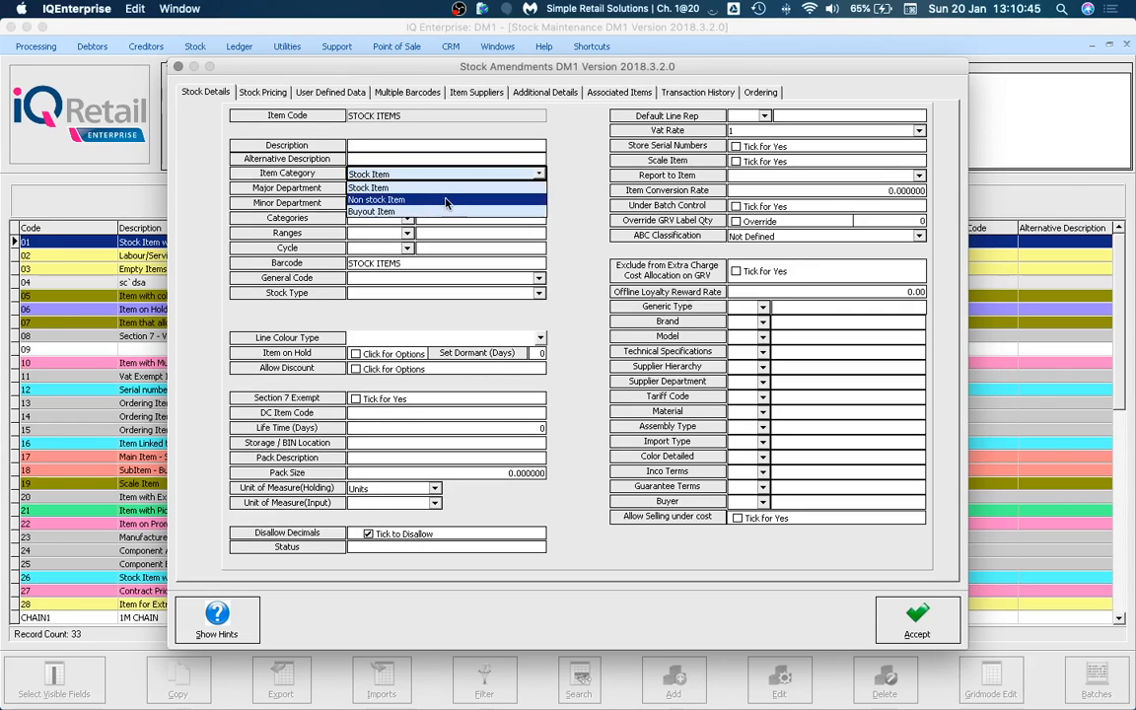
click(434, 197)
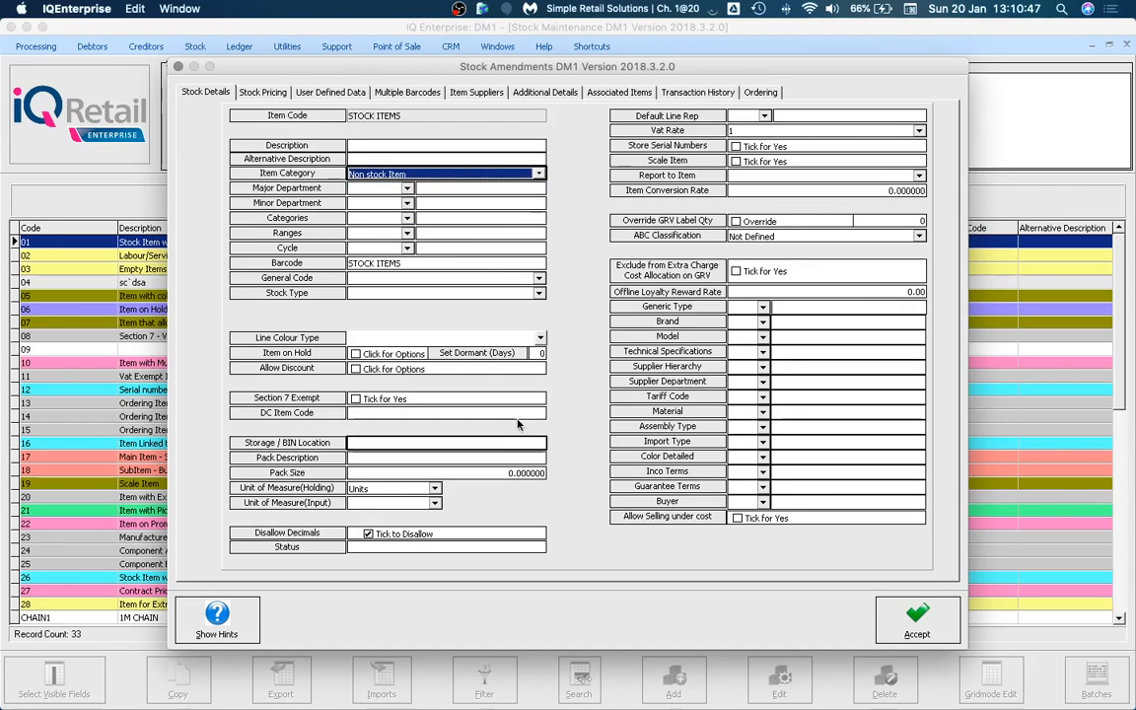
click(539, 176)
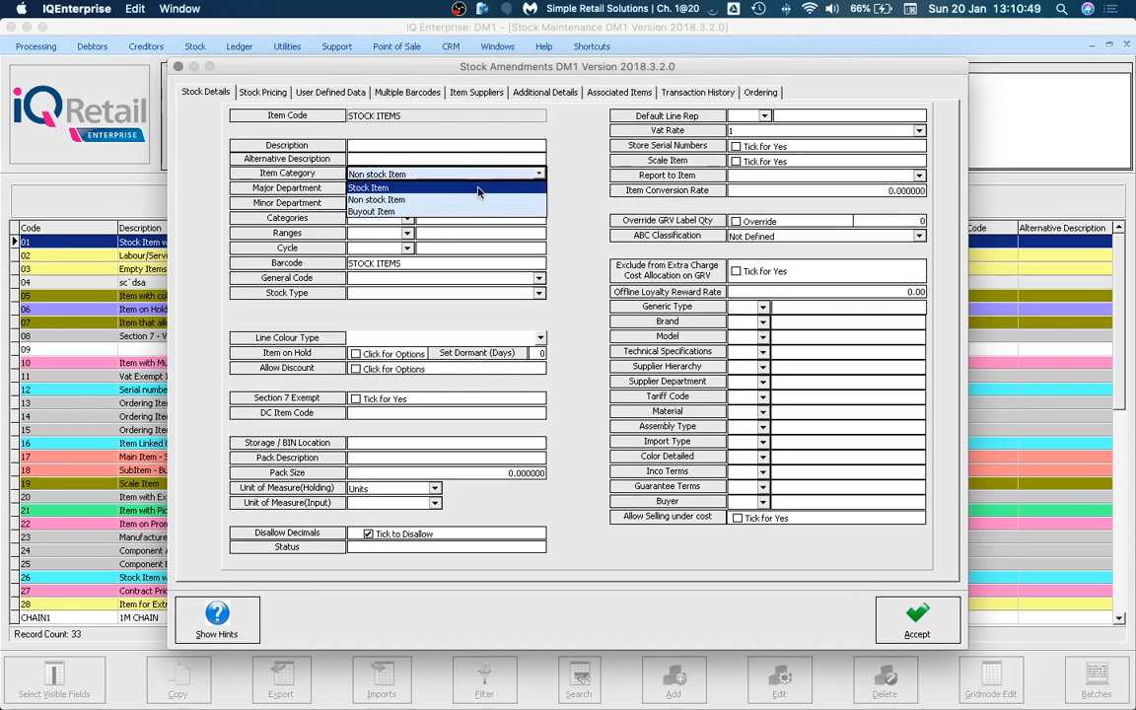
click(429, 187)
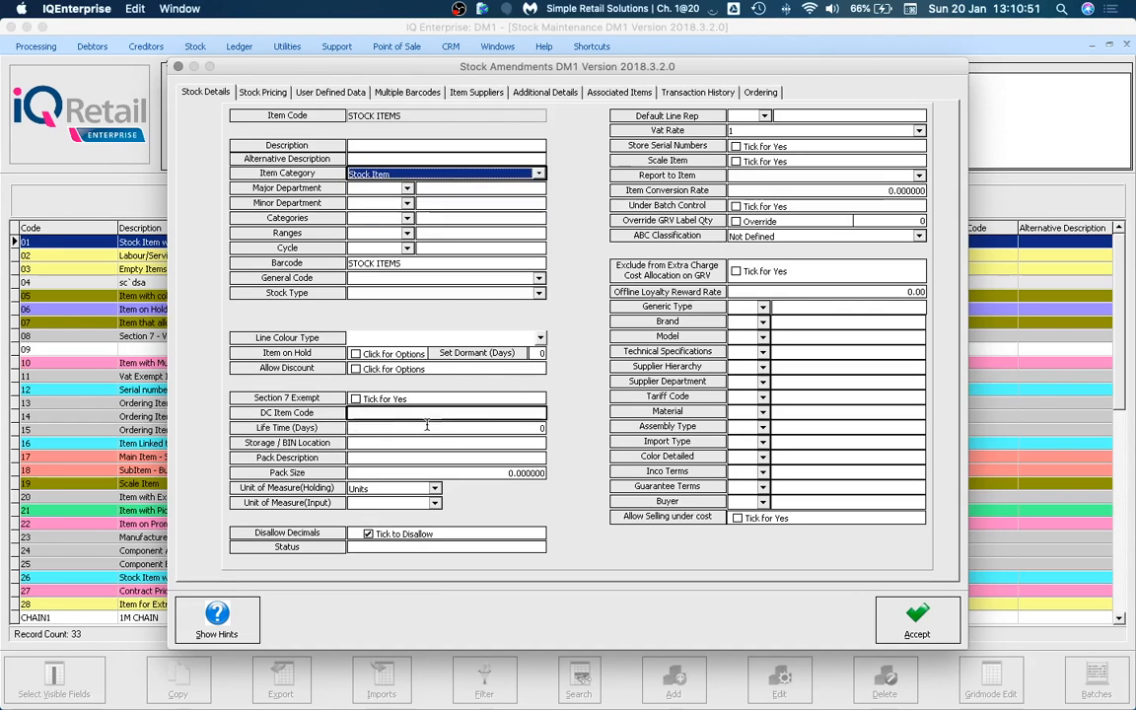
click(539, 176)
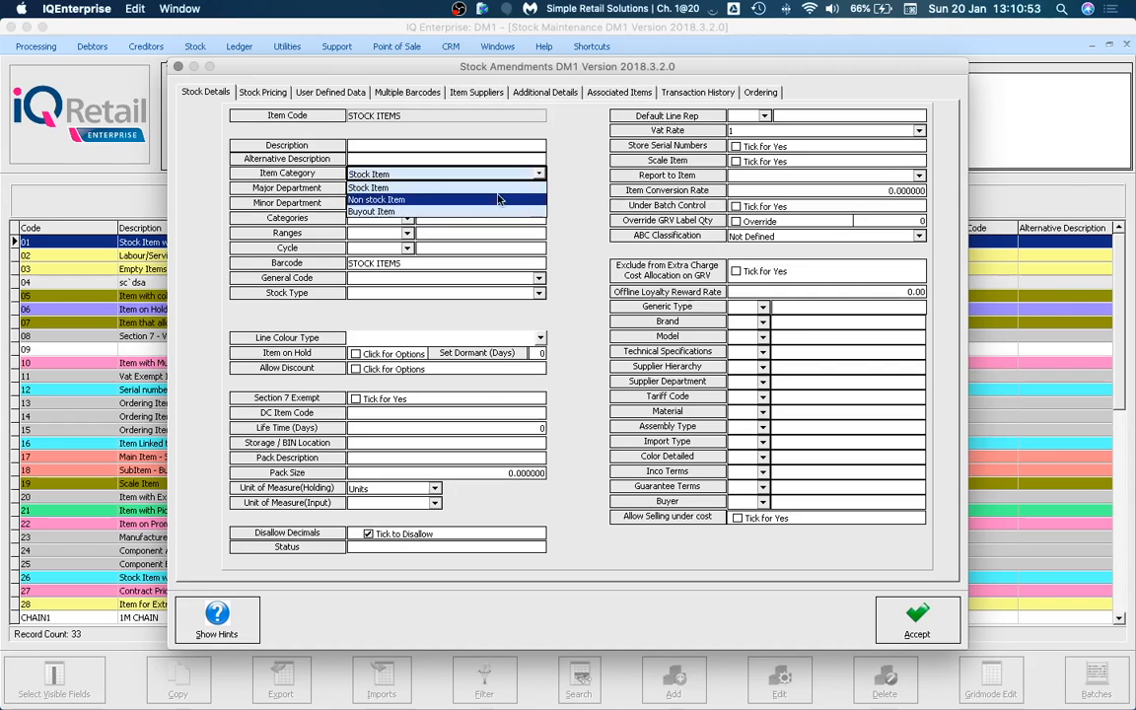
click(493, 202)
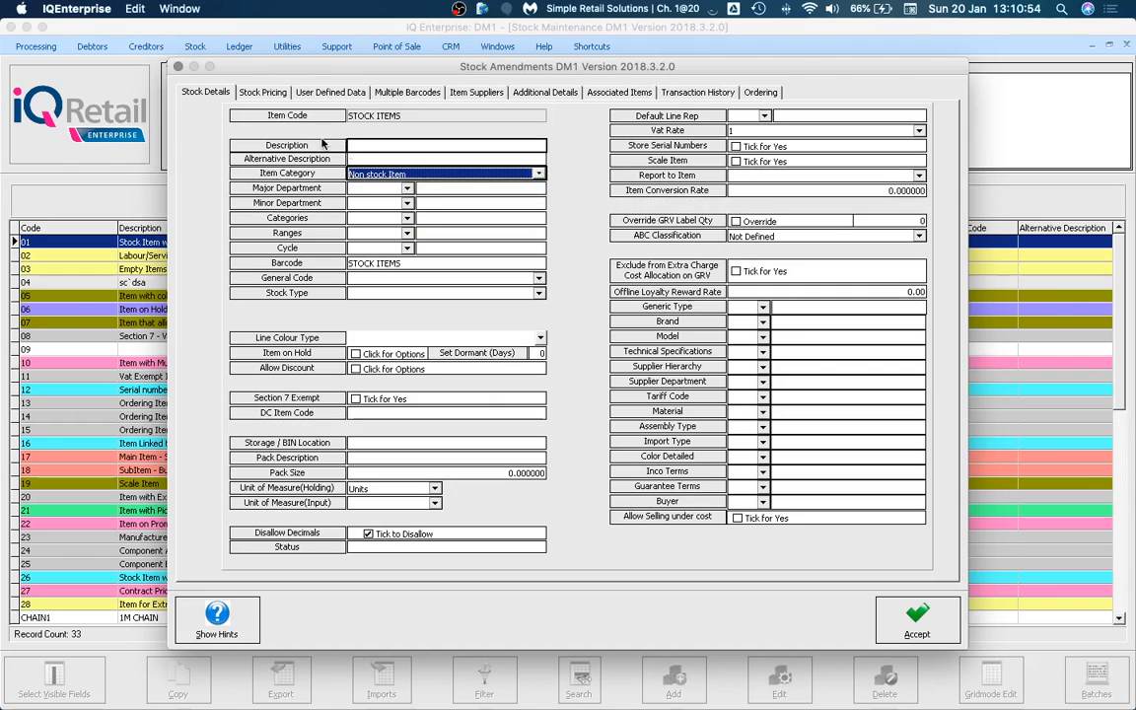
click(249, 94)
click(539, 382)
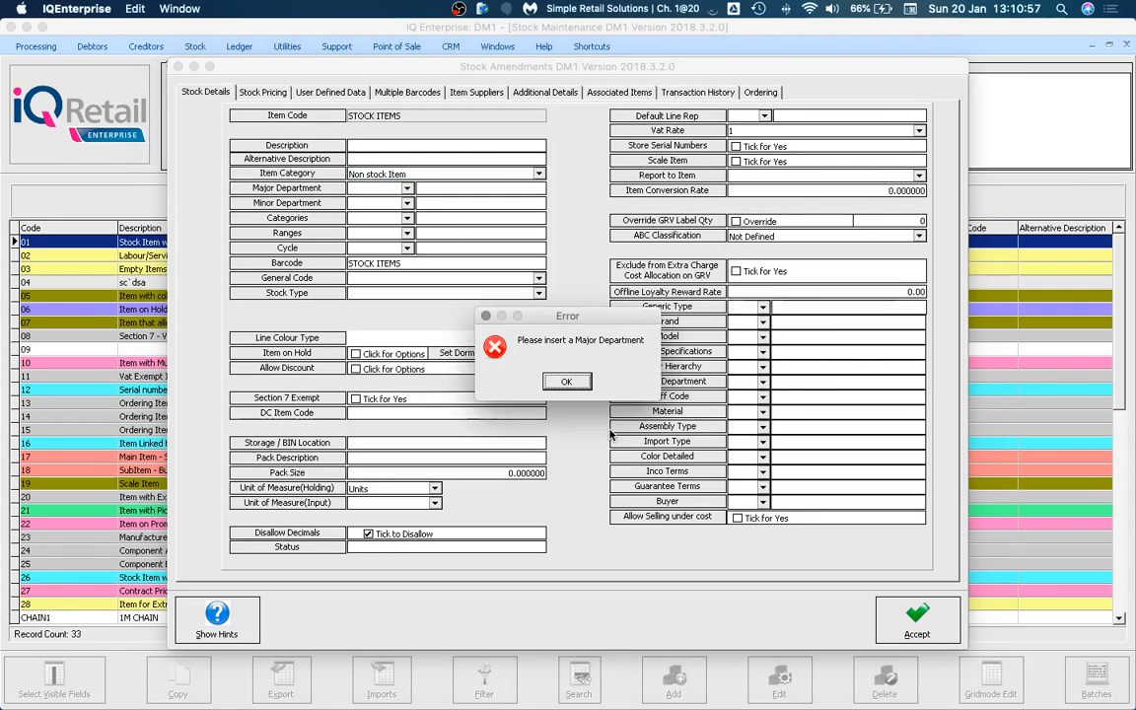
Choose Major Department 001 Stock Department 1 and retry saving the item.
click(548, 383)
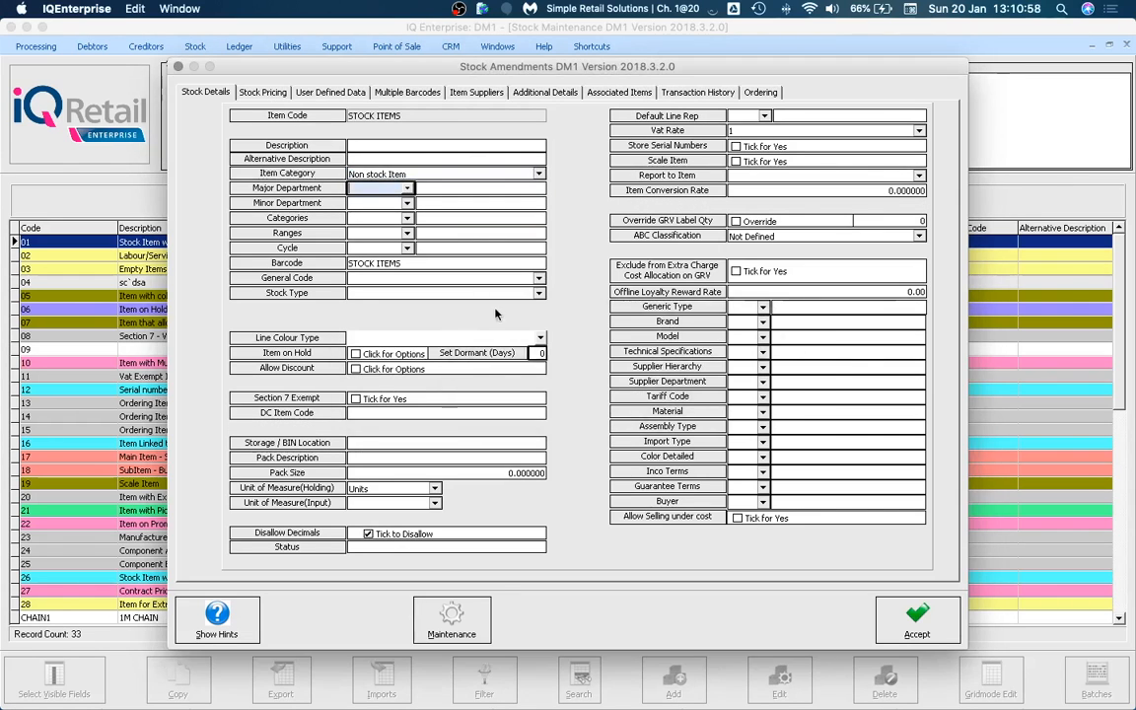
click(407, 189)
key(Return)
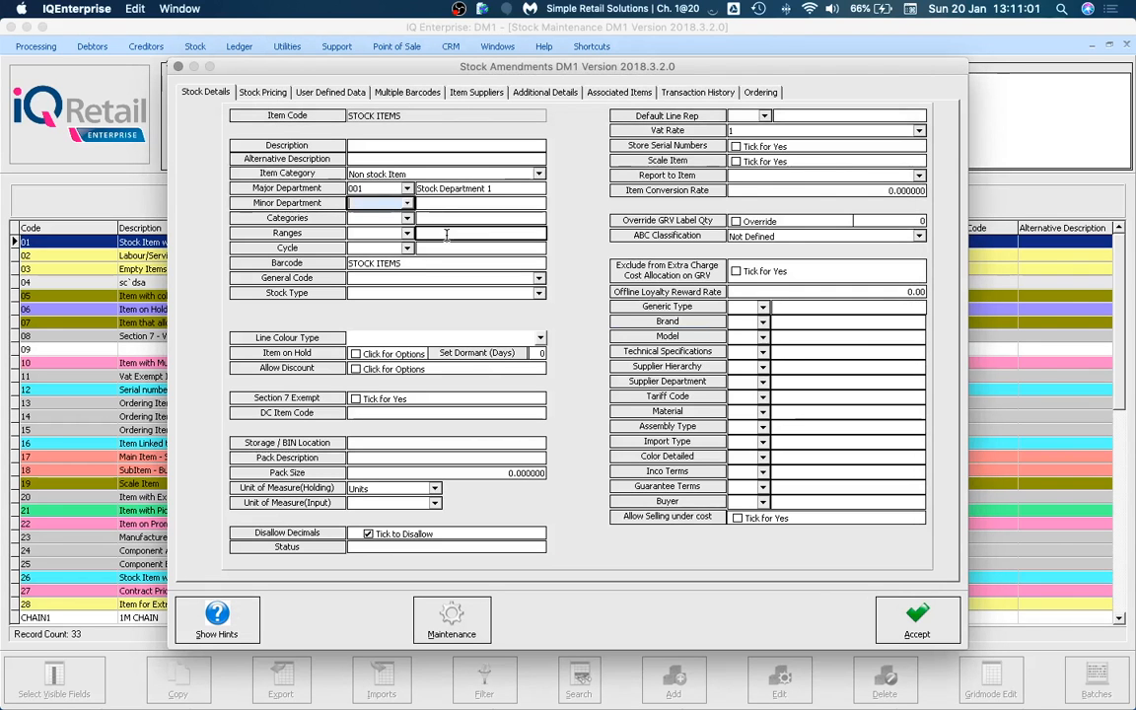
click(264, 95)
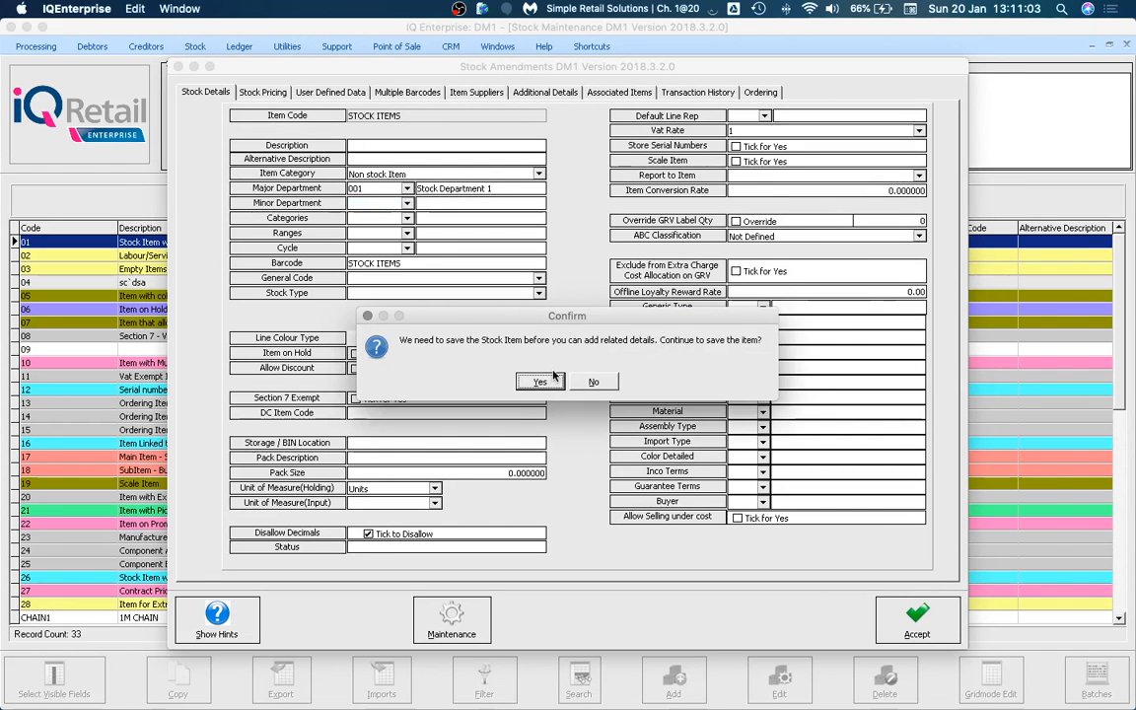
click(535, 382)
Choose Minor Department 0002 Minor Department 1B and confirm saving the item.
click(552, 385)
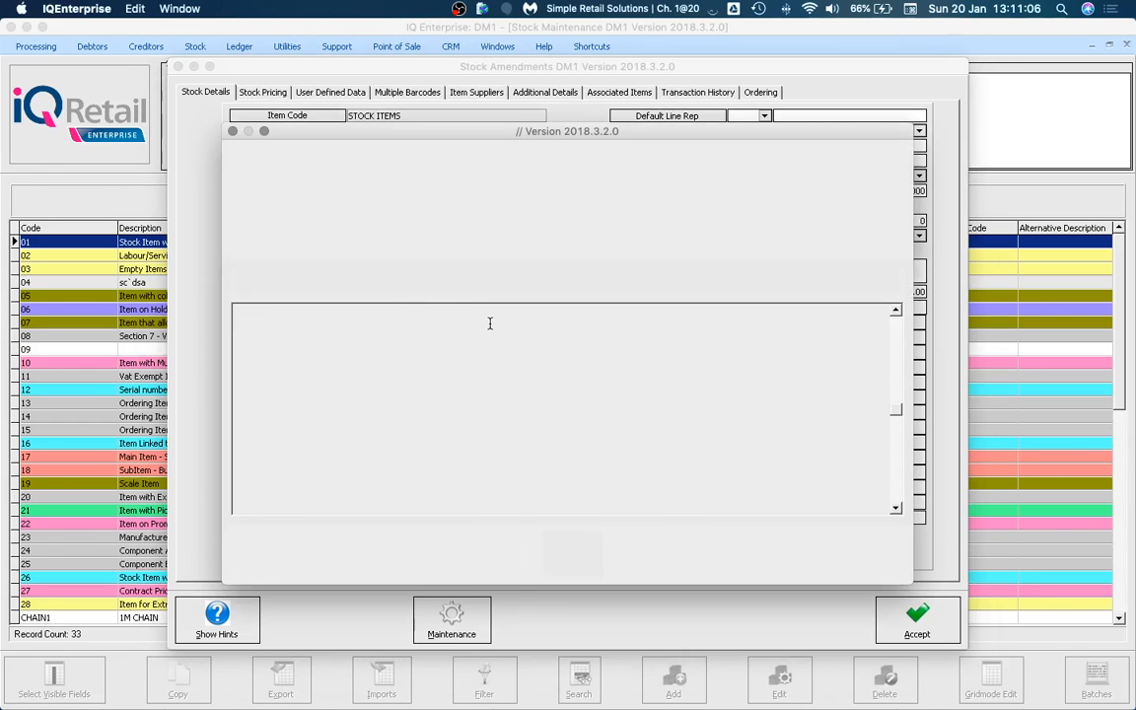
click(464, 339)
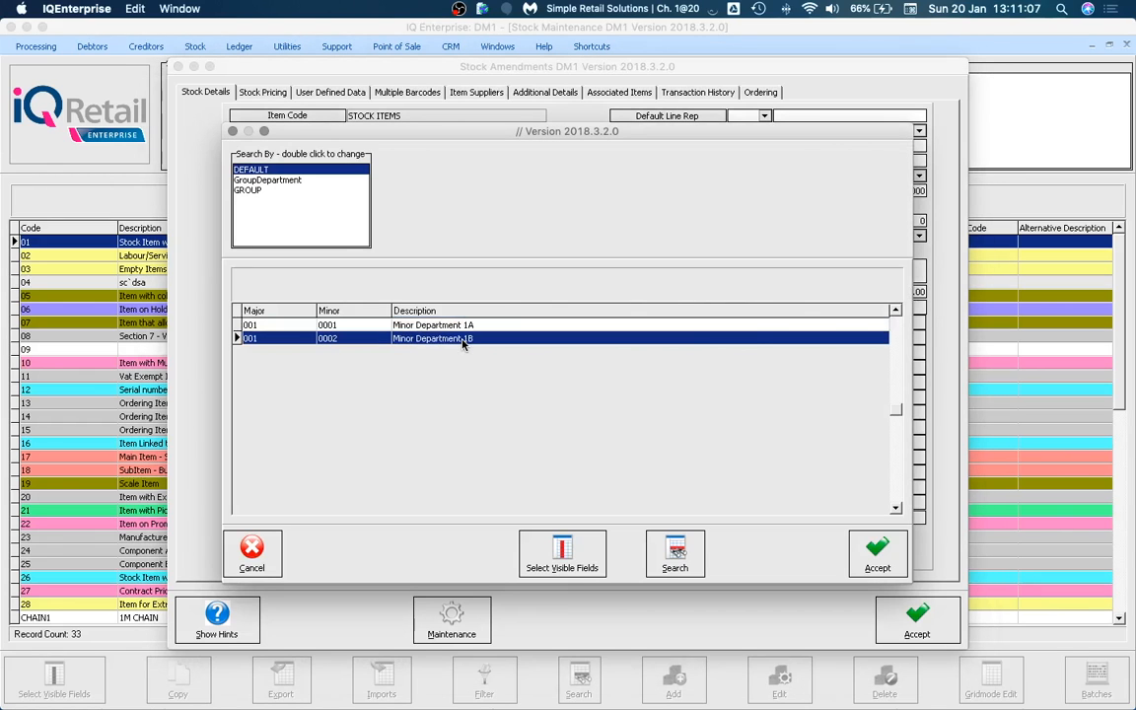
double_click(463, 339)
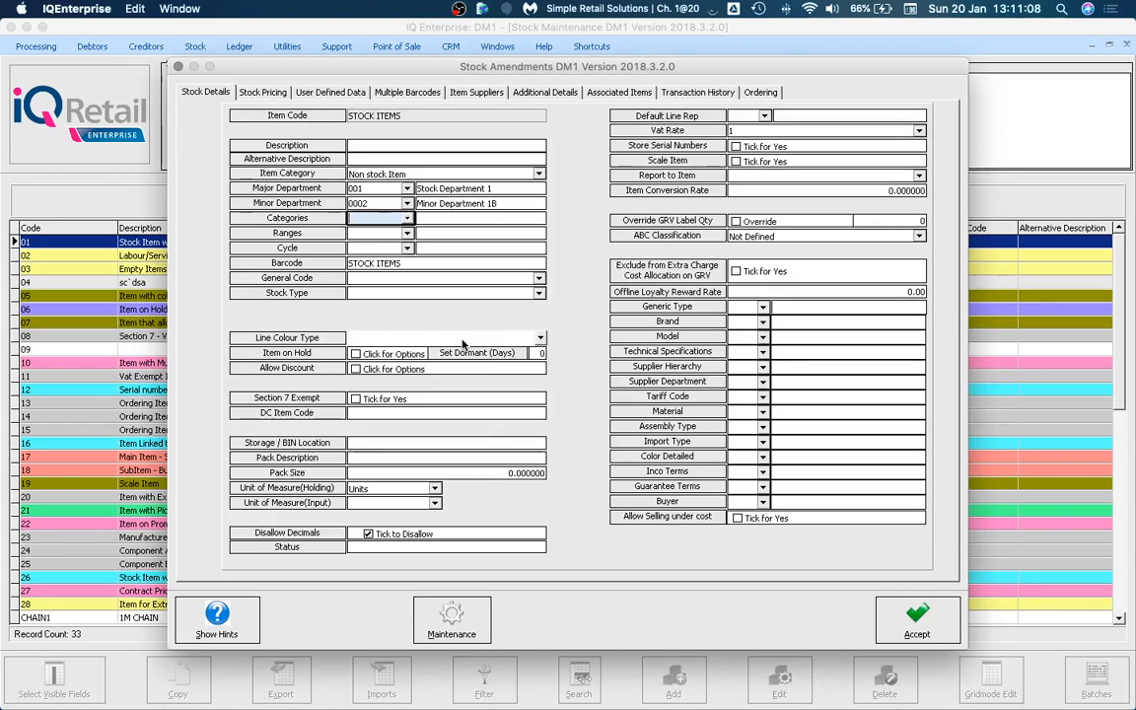
click(273, 91)
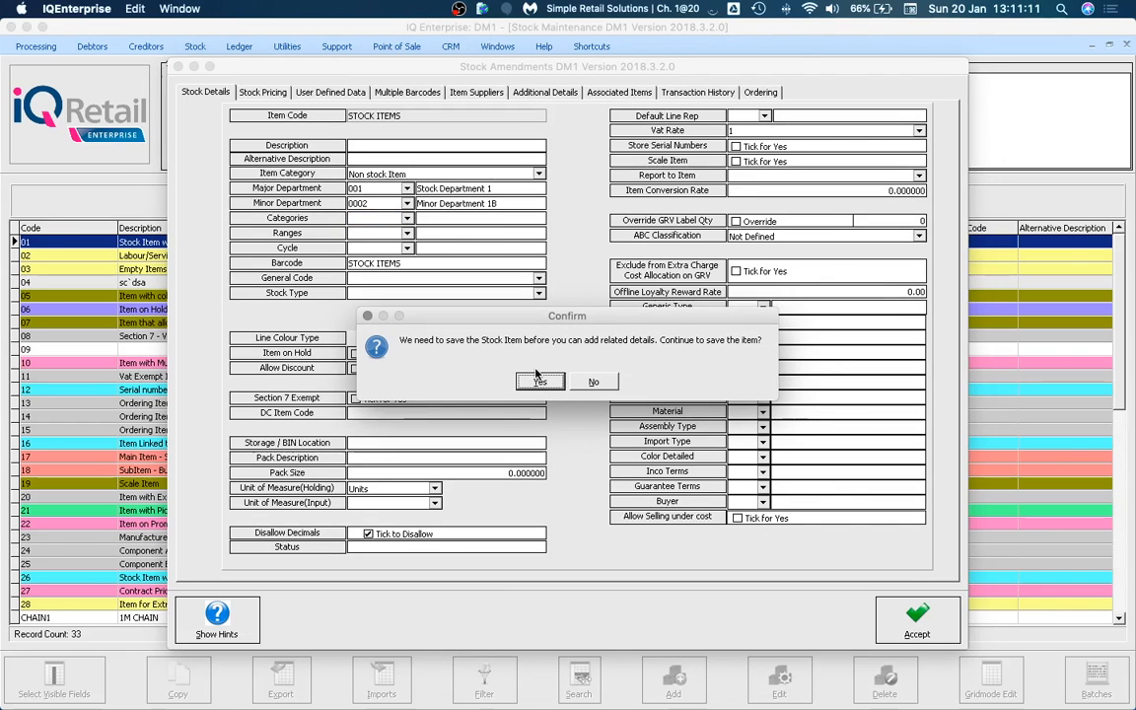
click(537, 382)
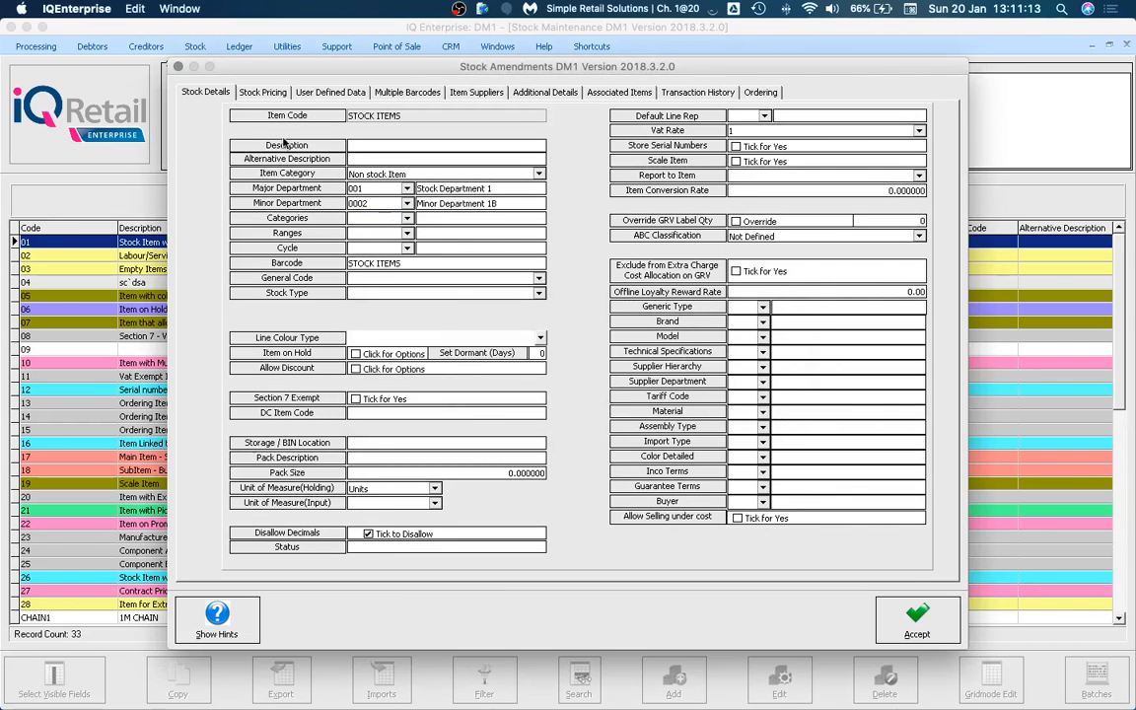
View the non-stock pricing, then switch to Stock Item and compare its pricing and unit cost.
click(279, 92)
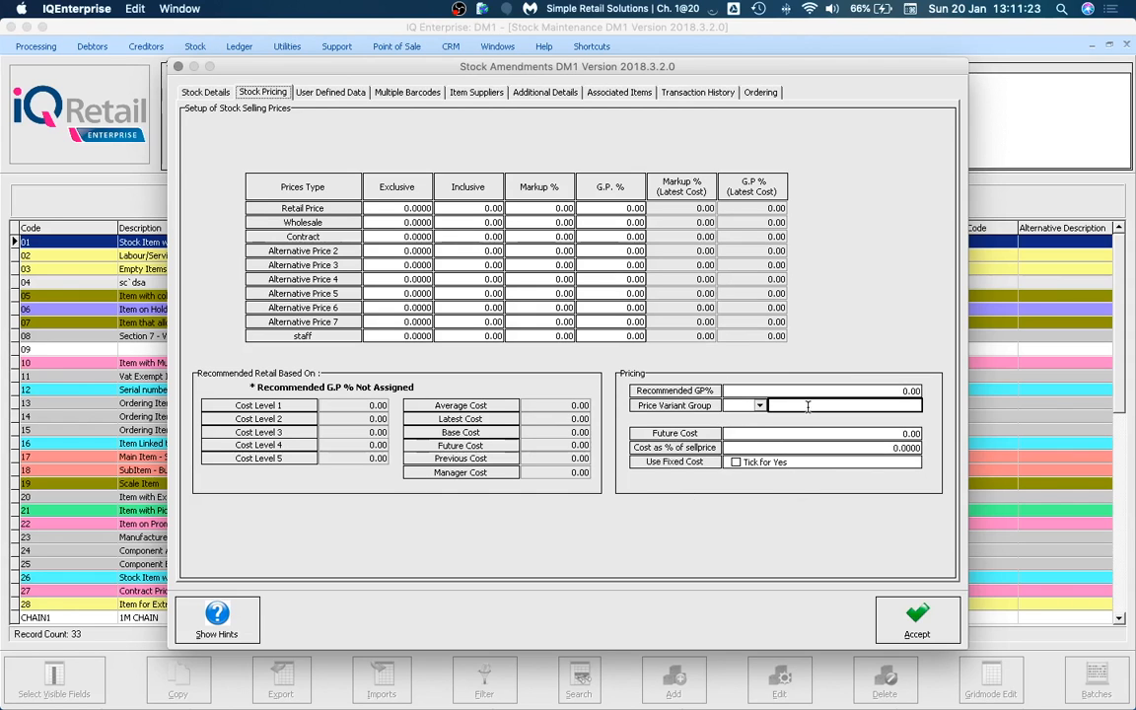
click(206, 93)
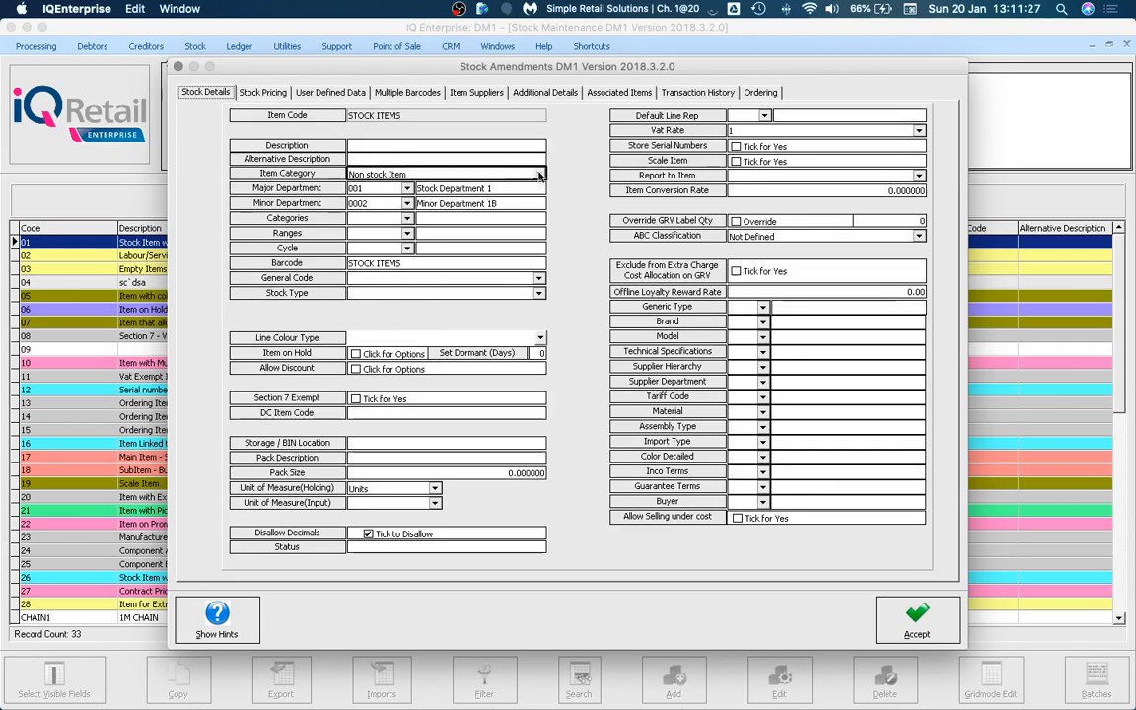
click(485, 174)
click(470, 187)
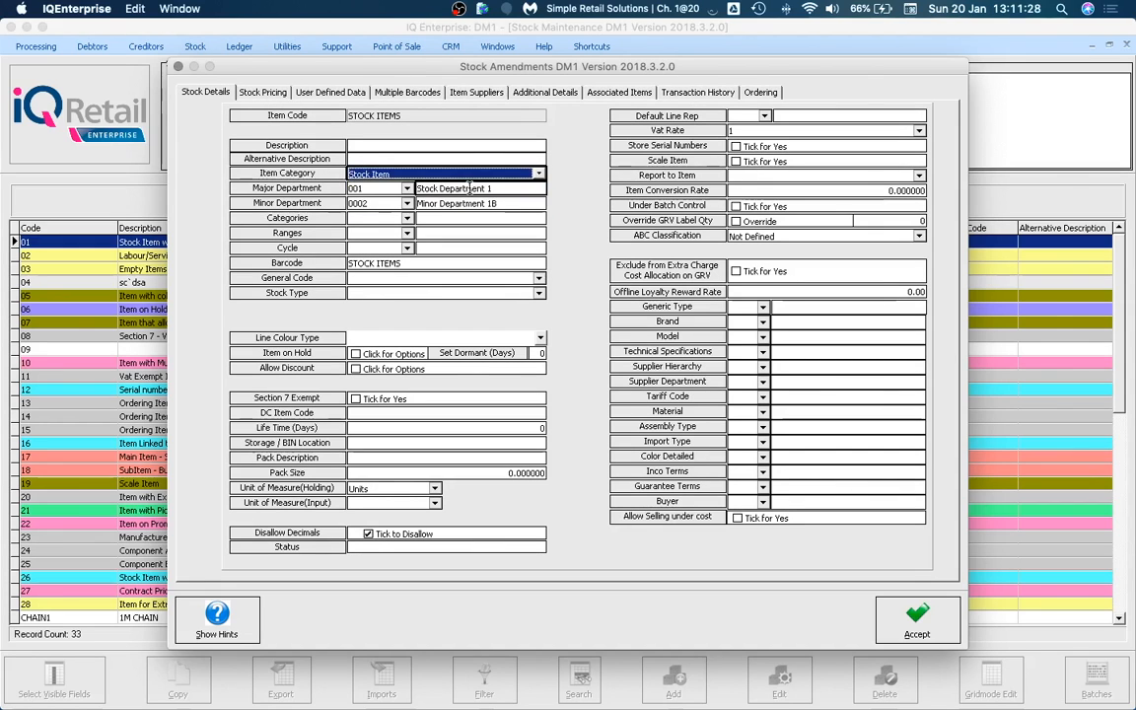
click(258, 93)
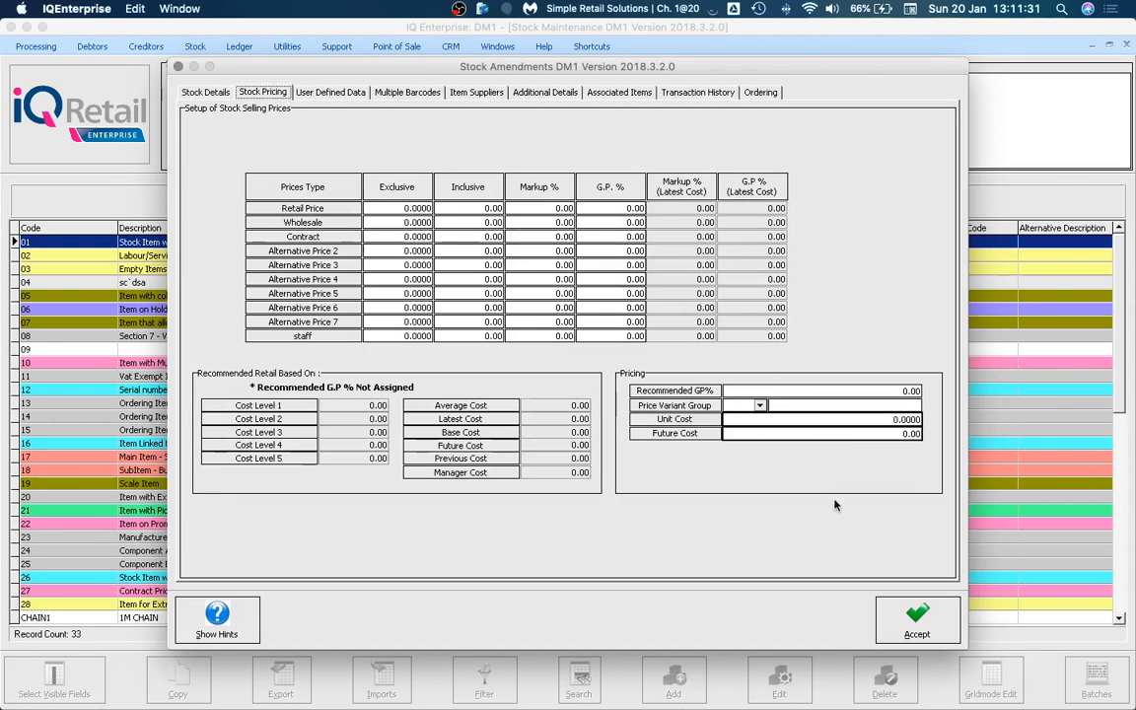
click(901, 421)
Change the category back to Non stock Item, accept the warning, and return to its price table.
click(205, 91)
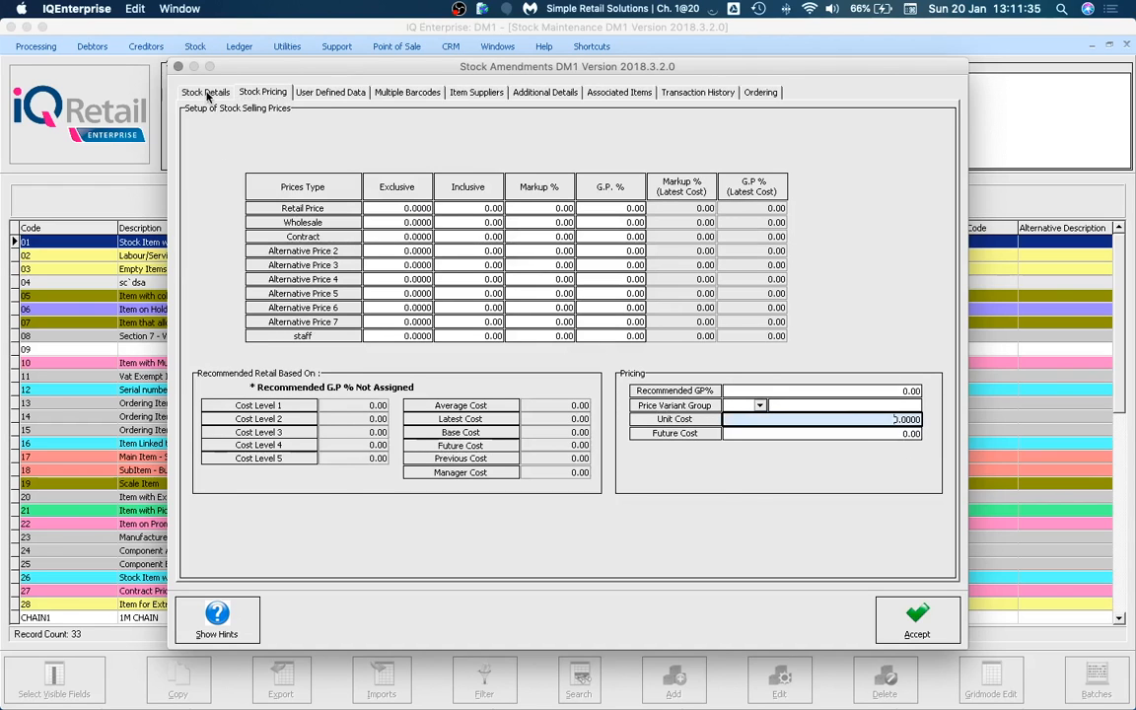
click(537, 175)
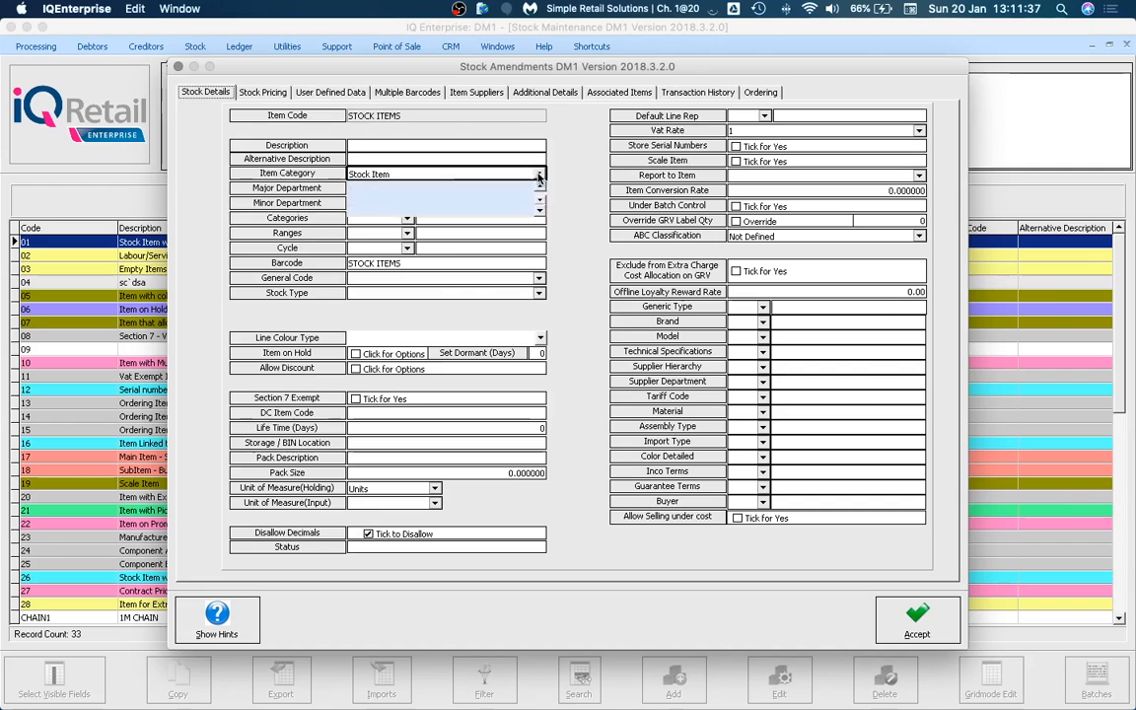
click(394, 189)
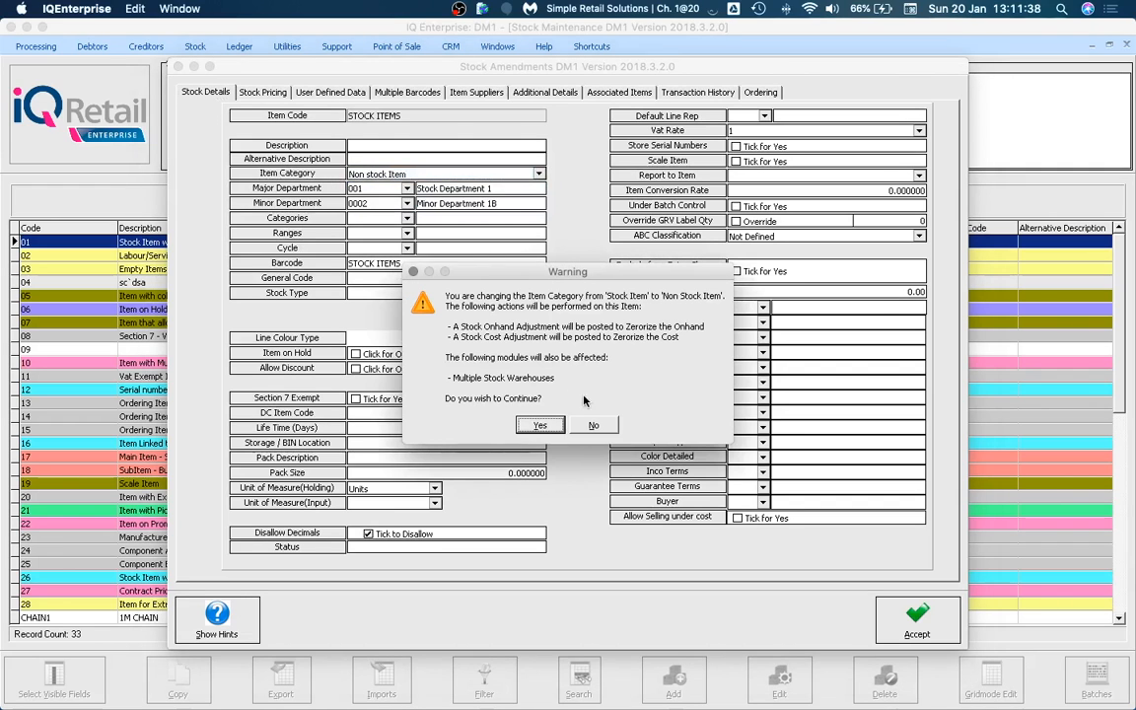
click(540, 425)
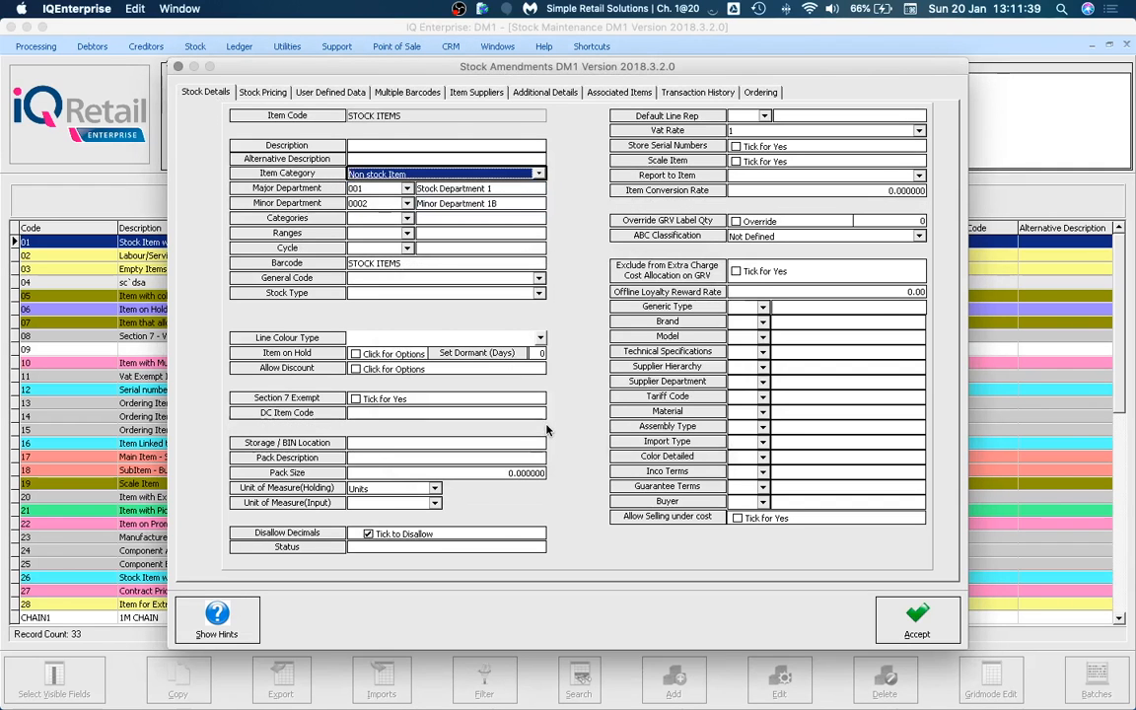
click(262, 92)
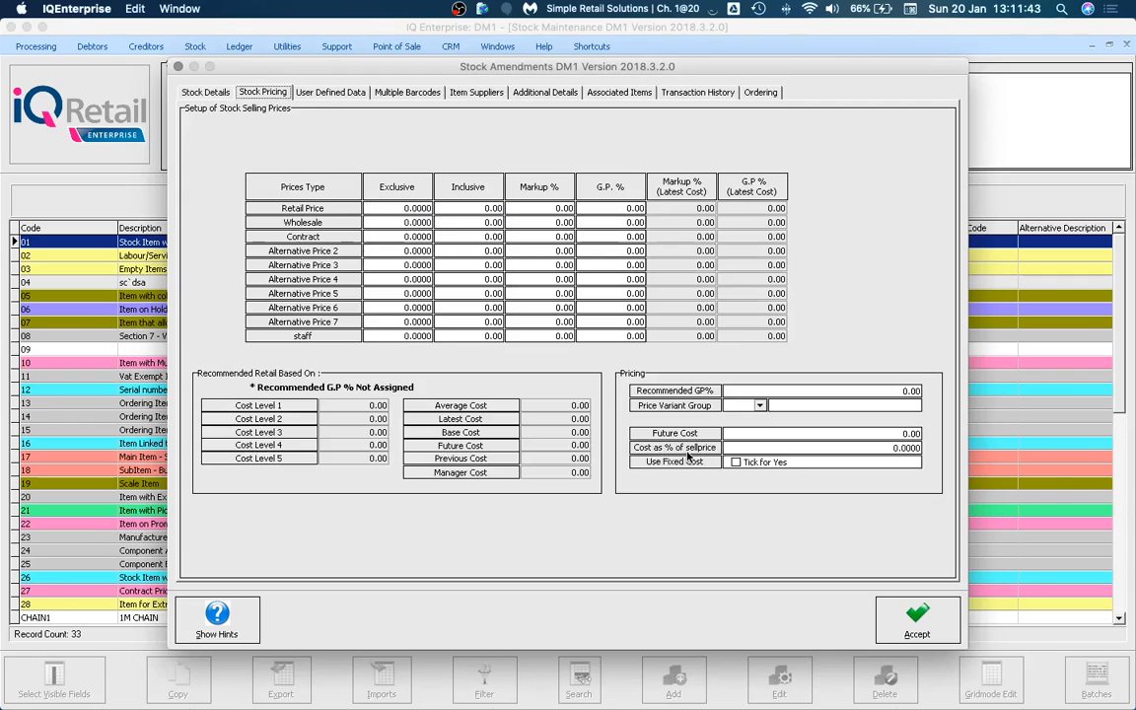
Inspect the cost % of sellprice (0.0000), fixed cost and wholesale exclusive price fields.
click(886, 447)
drag(886, 447, 923, 450)
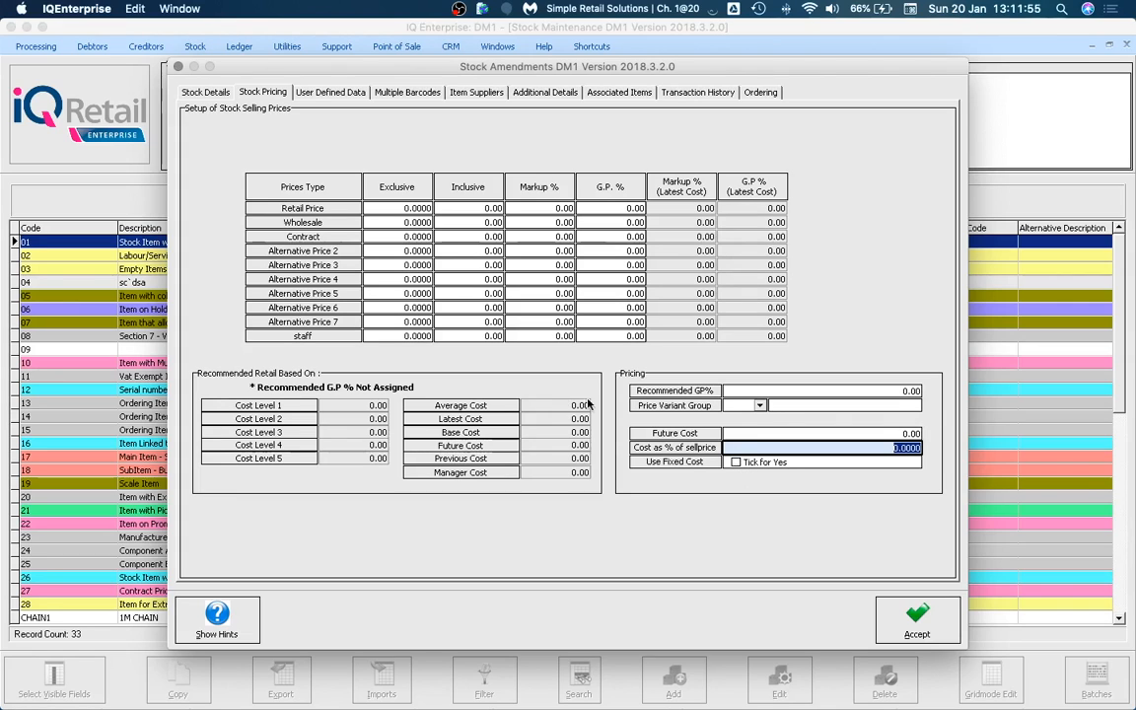
click(735, 463)
click(408, 223)
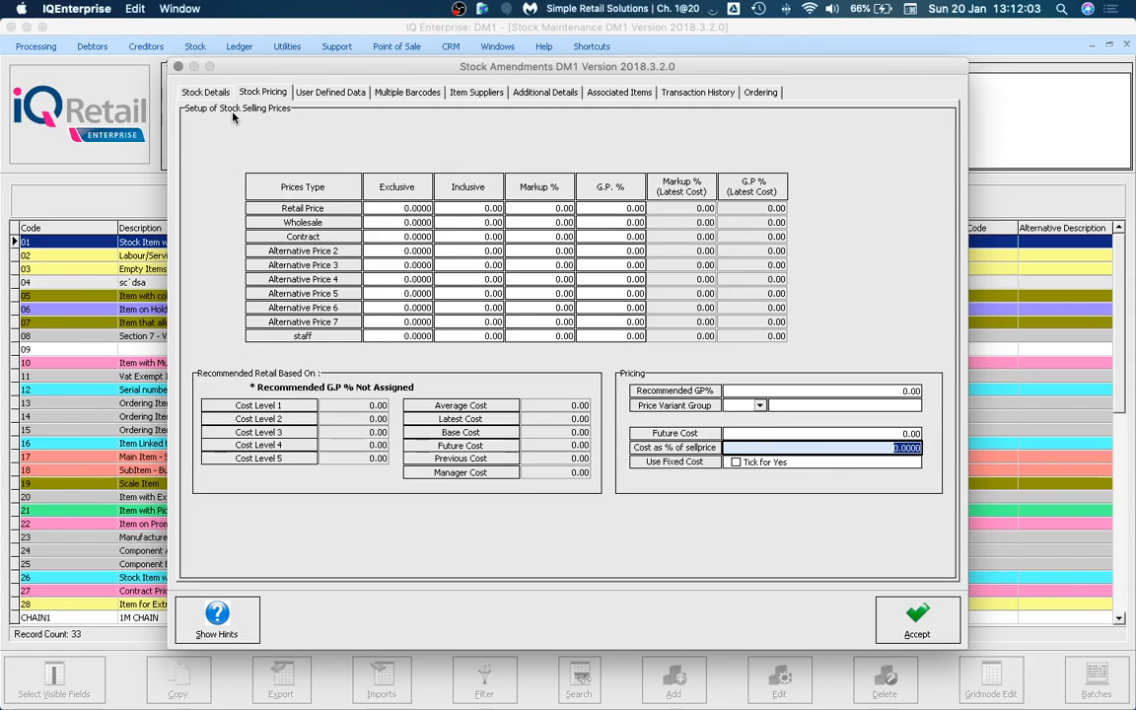
Change the item category from Non stock Item to Stock Item on the details tab.
click(207, 92)
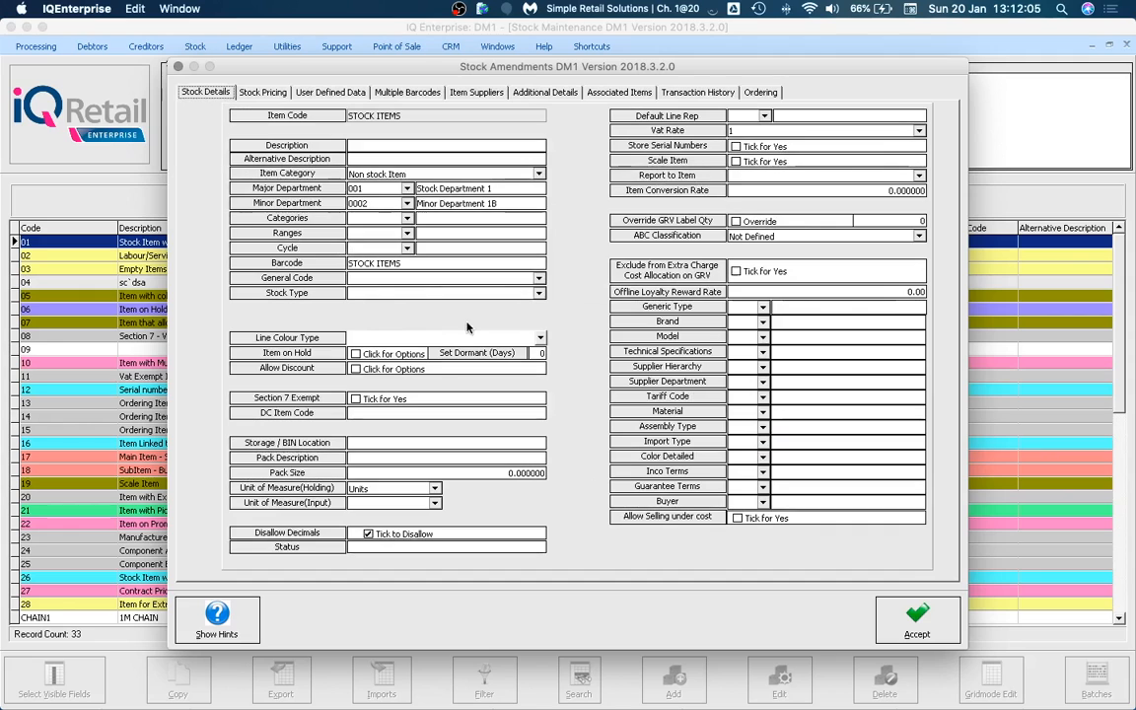
click(539, 176)
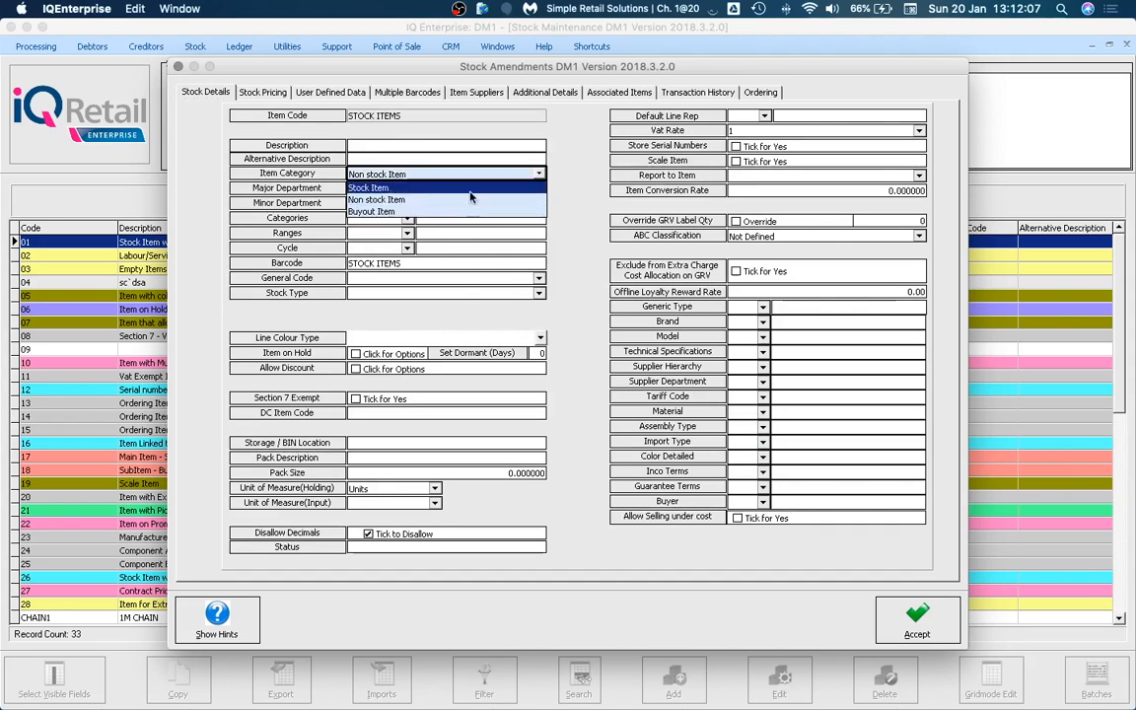
click(449, 187)
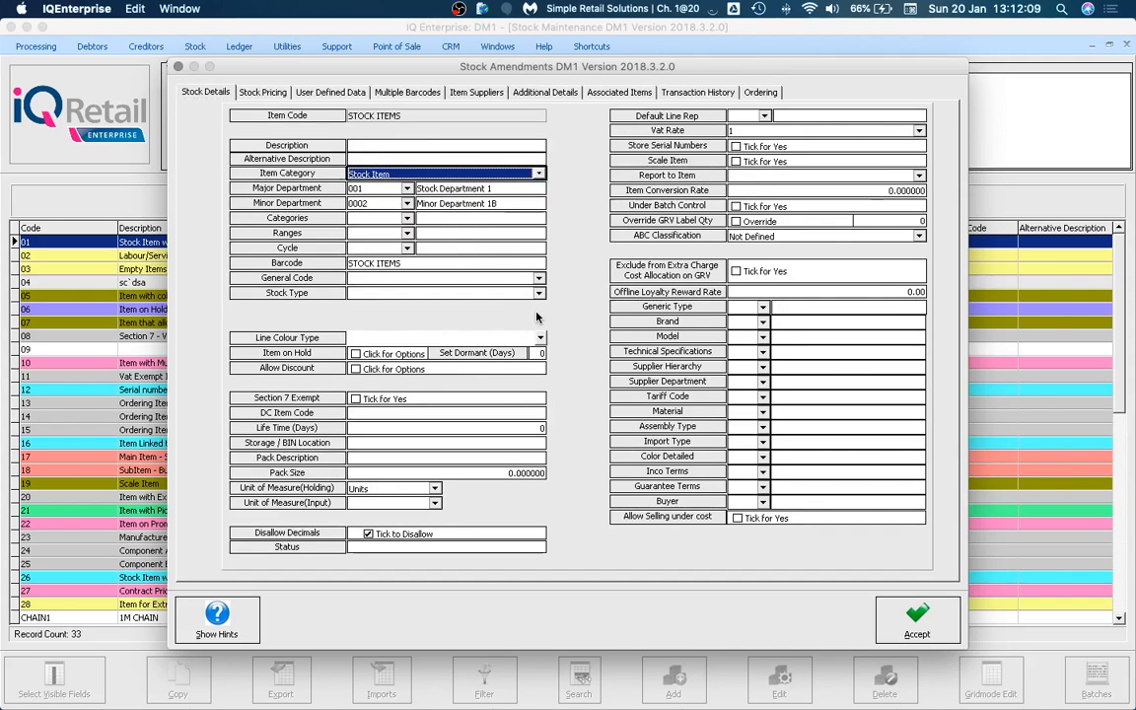
double_click(398, 187)
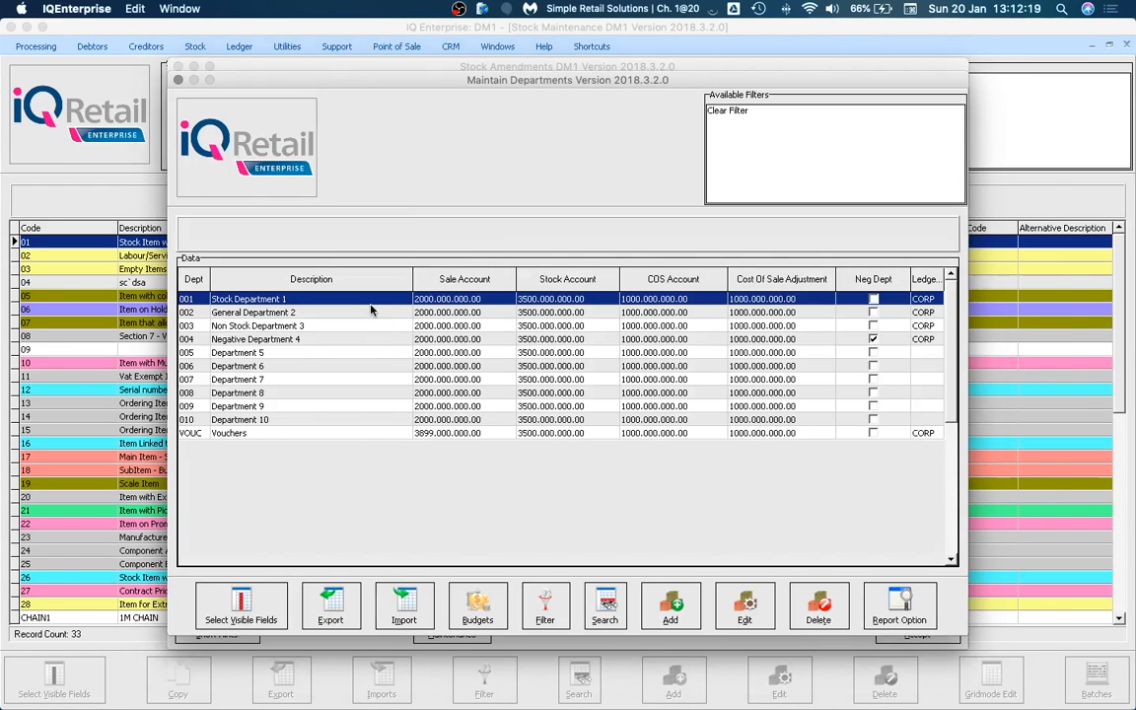
double_click(372, 302)
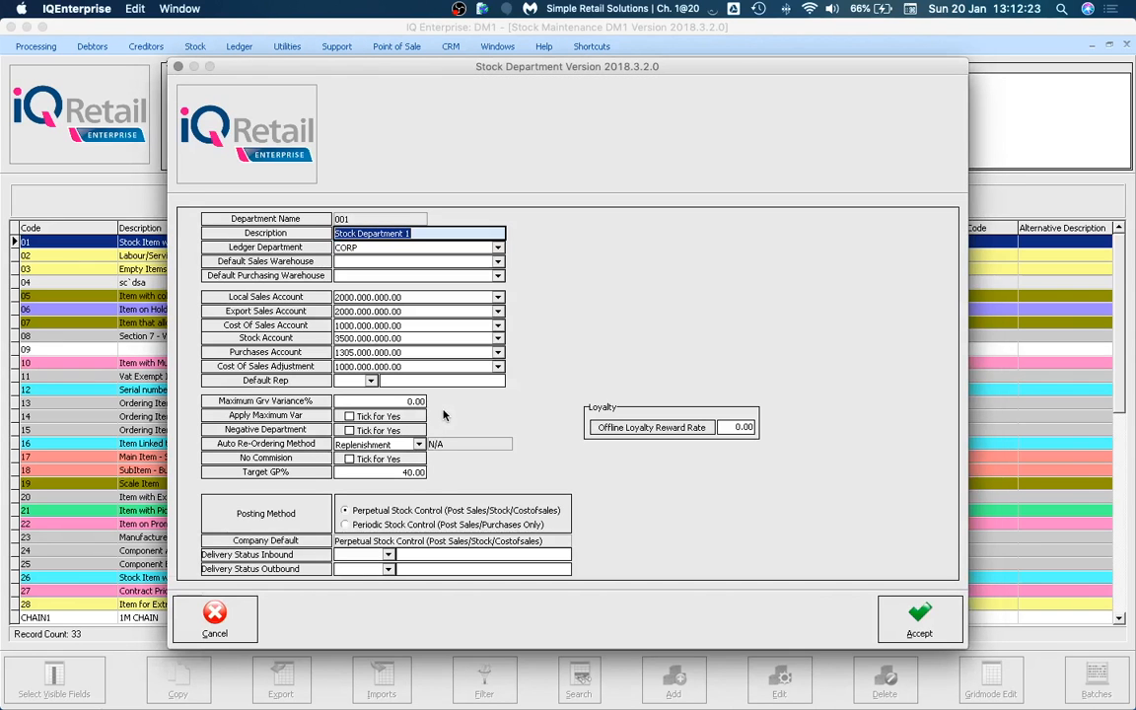
click(178, 67)
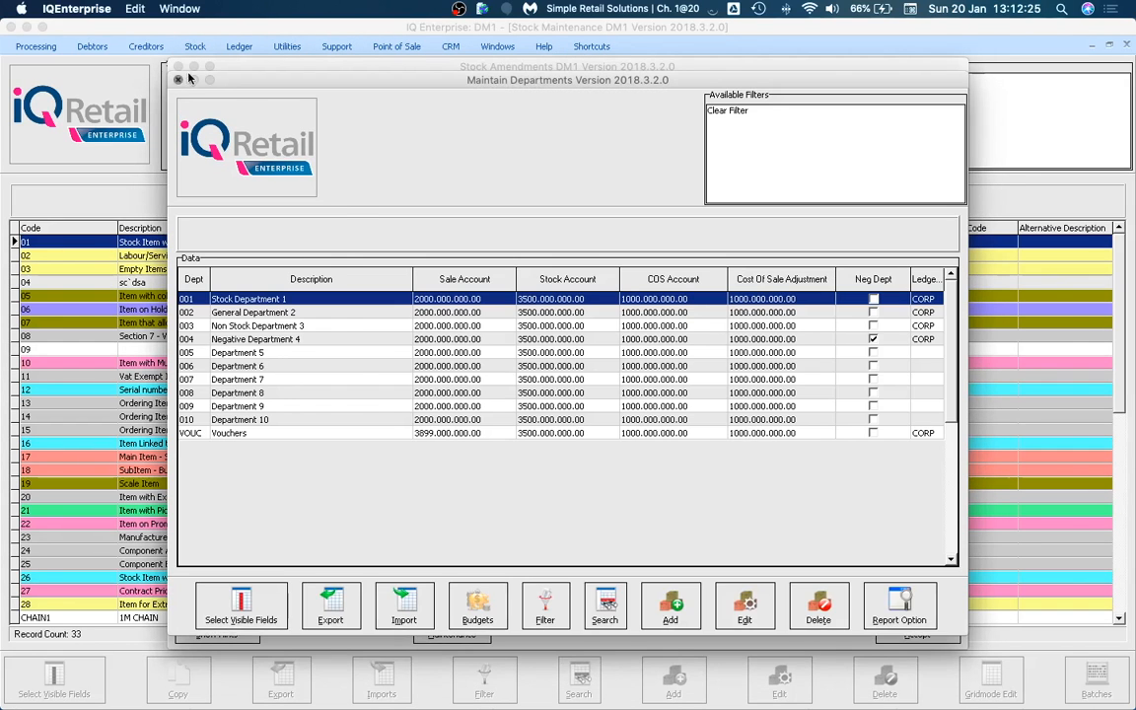
click(182, 78)
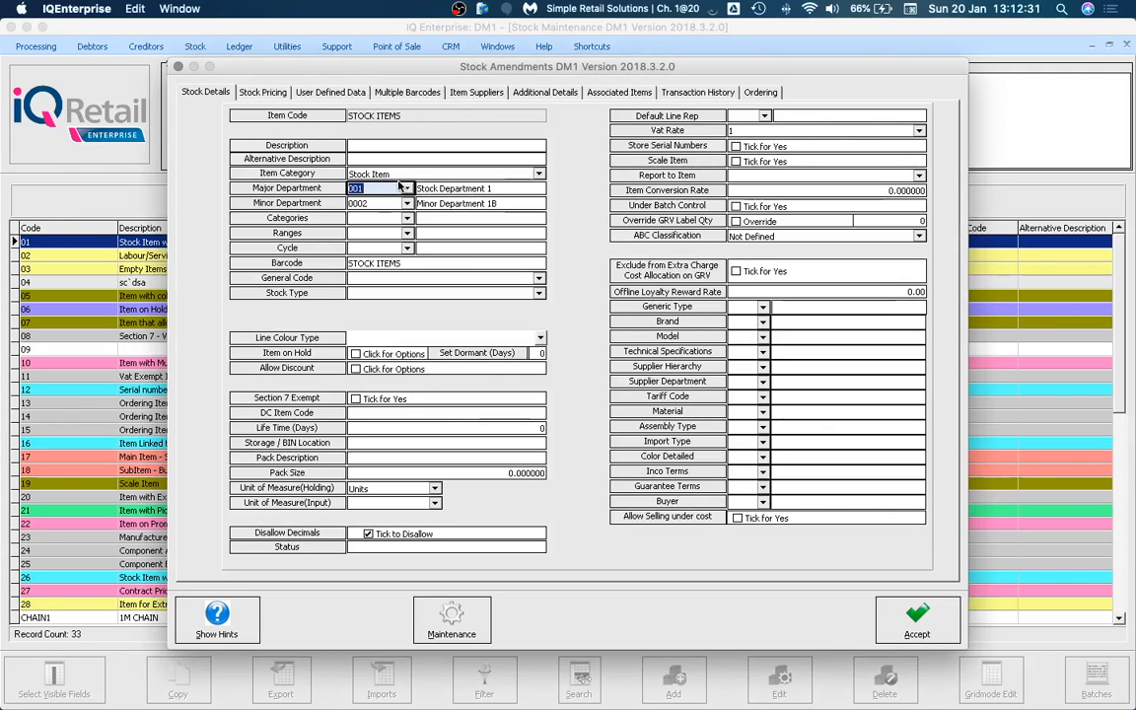
Edit Stock Department 1 and review its cost of sales, local sales and stock account 3500.000.000.00.
double_click(399, 189)
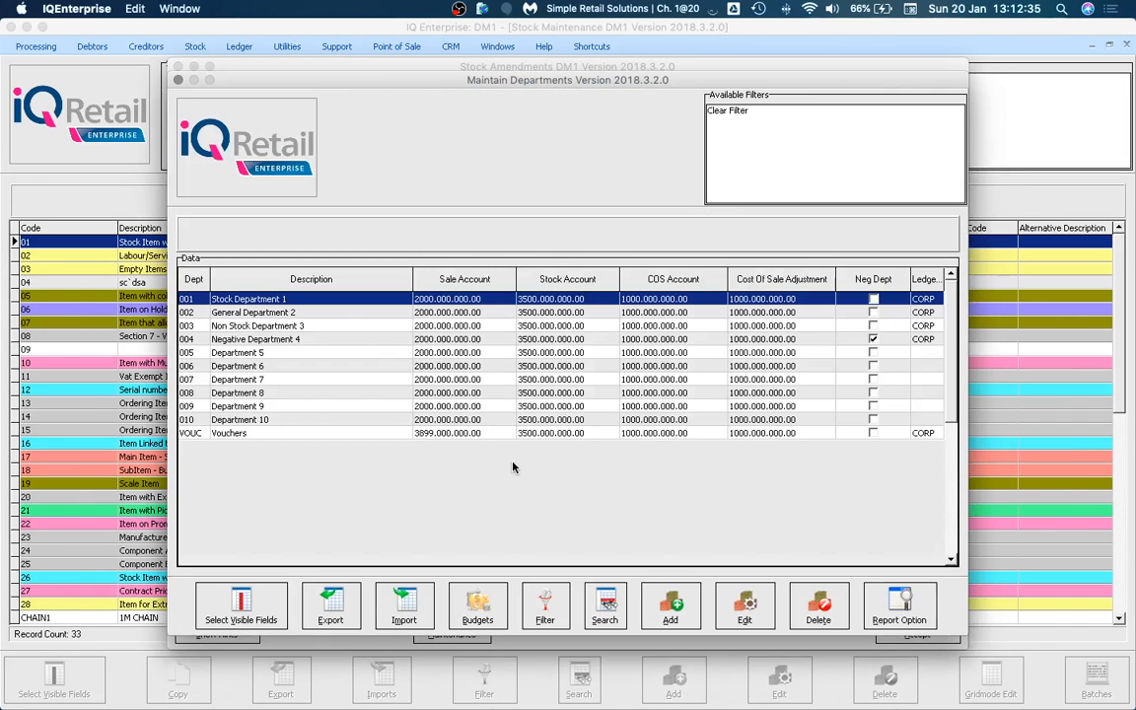
click(732, 603)
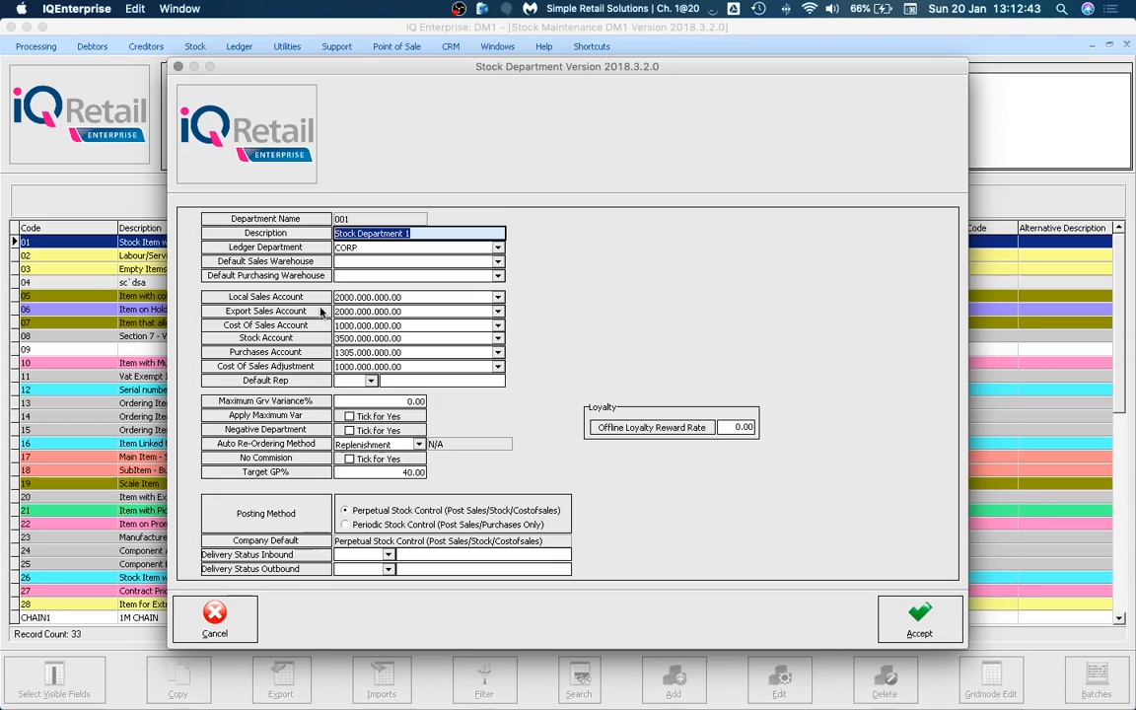
click(390, 325)
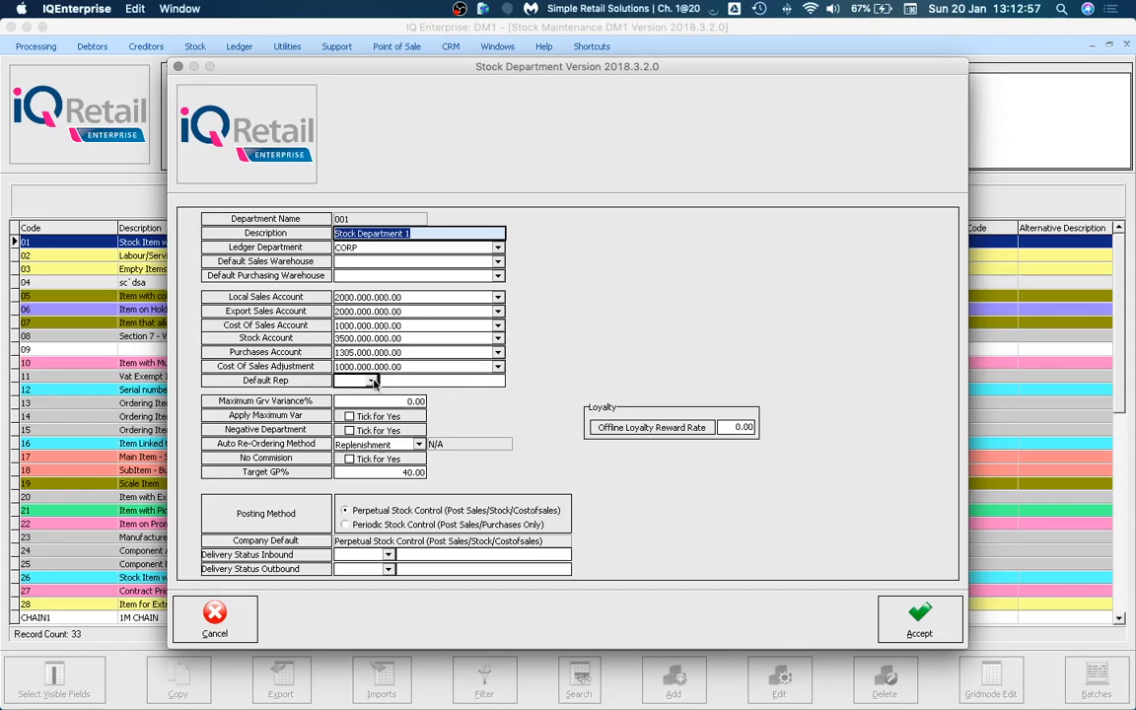
click(380, 296)
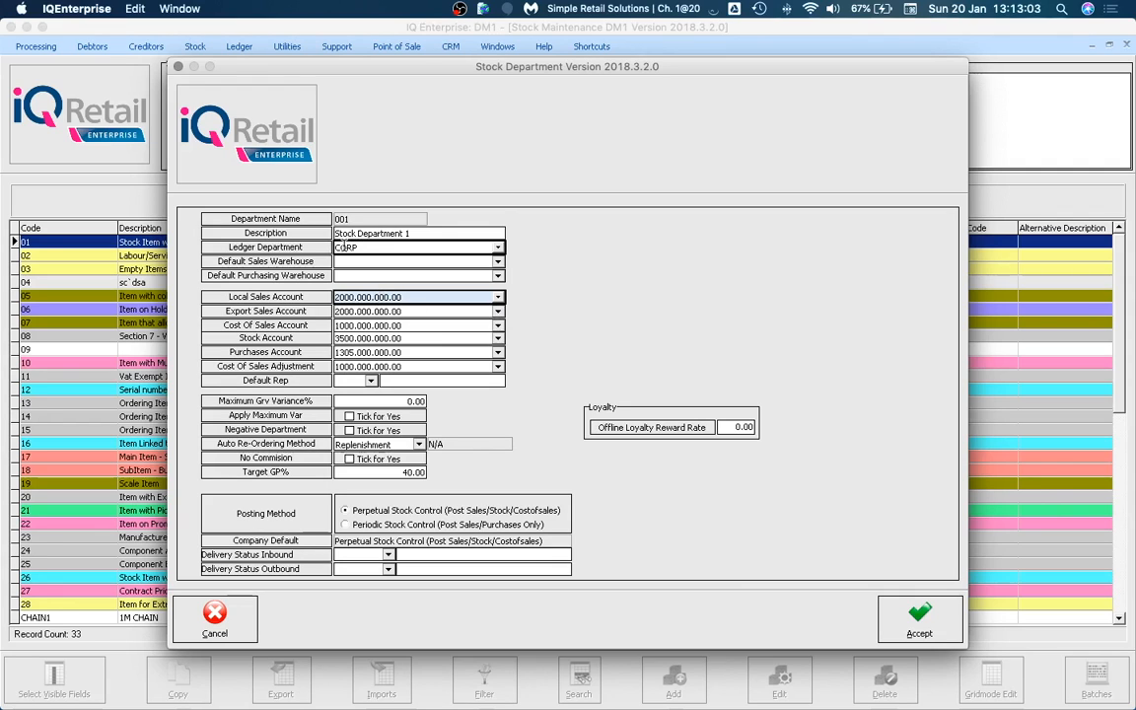
click(350, 337)
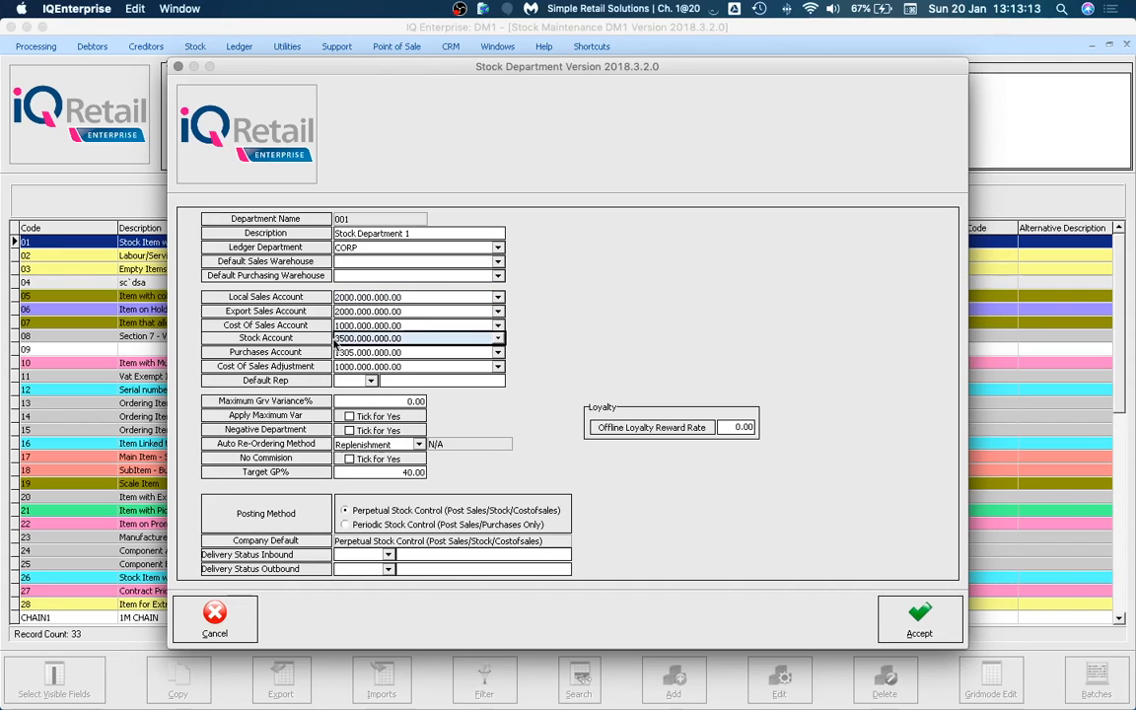
drag(336, 337, 421, 340)
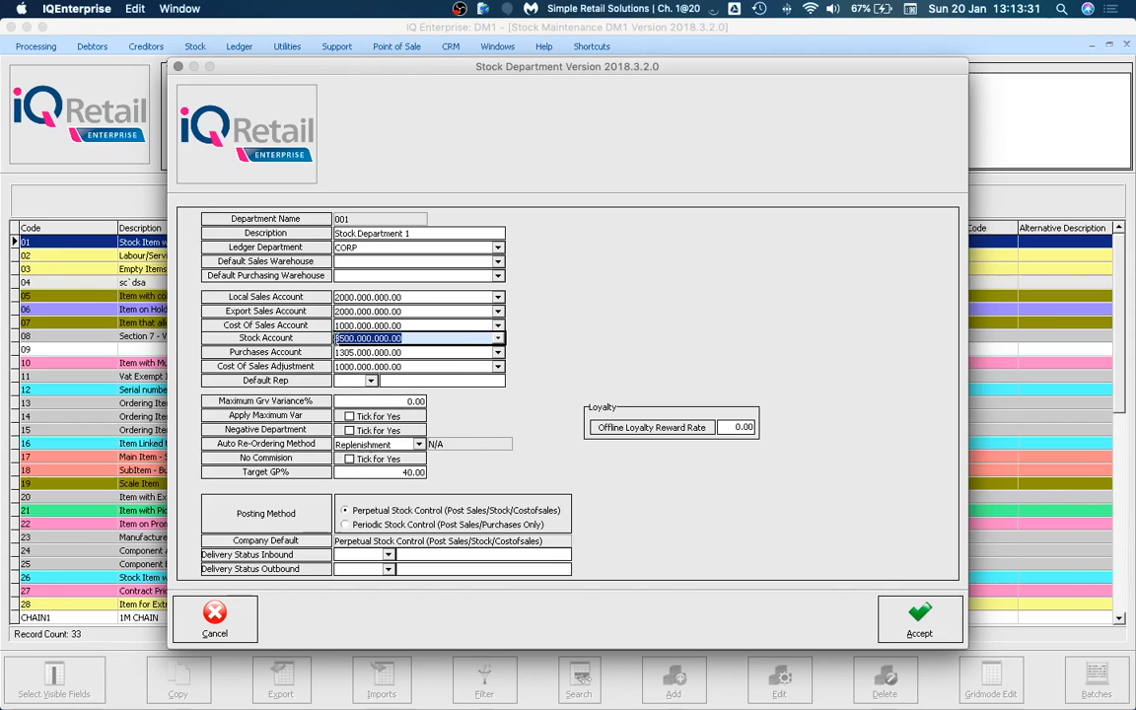
click(434, 339)
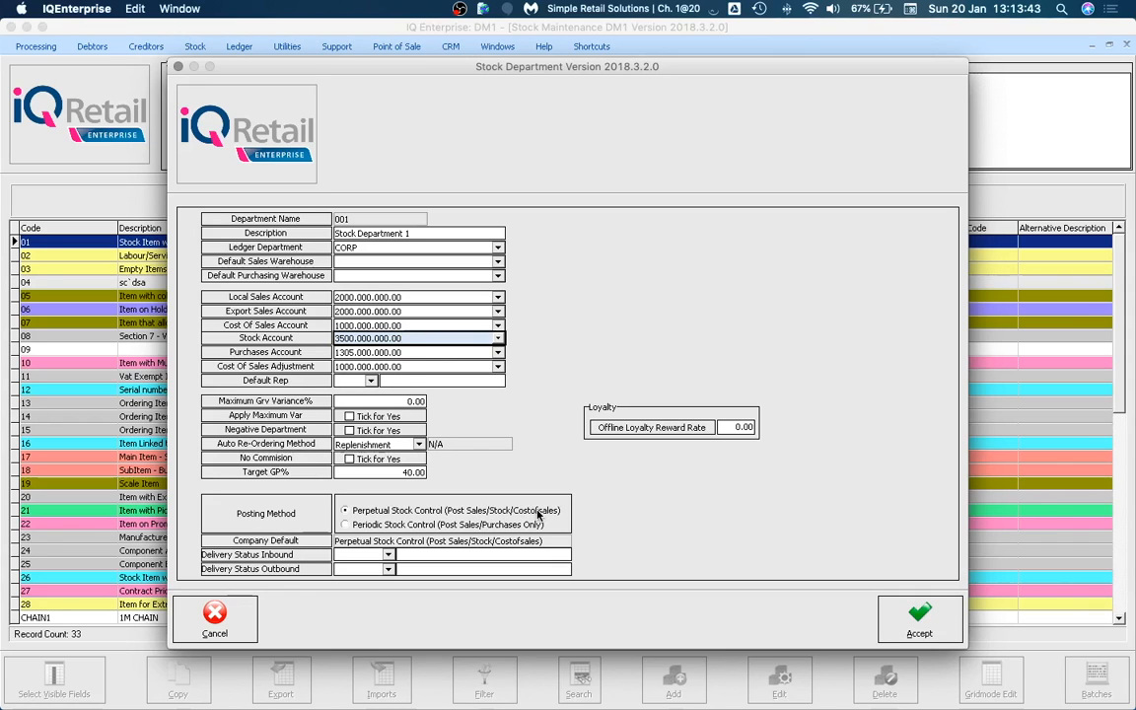
Compare Stock Department 1's local sales, stock and cost of sales accounts.
click(365, 297)
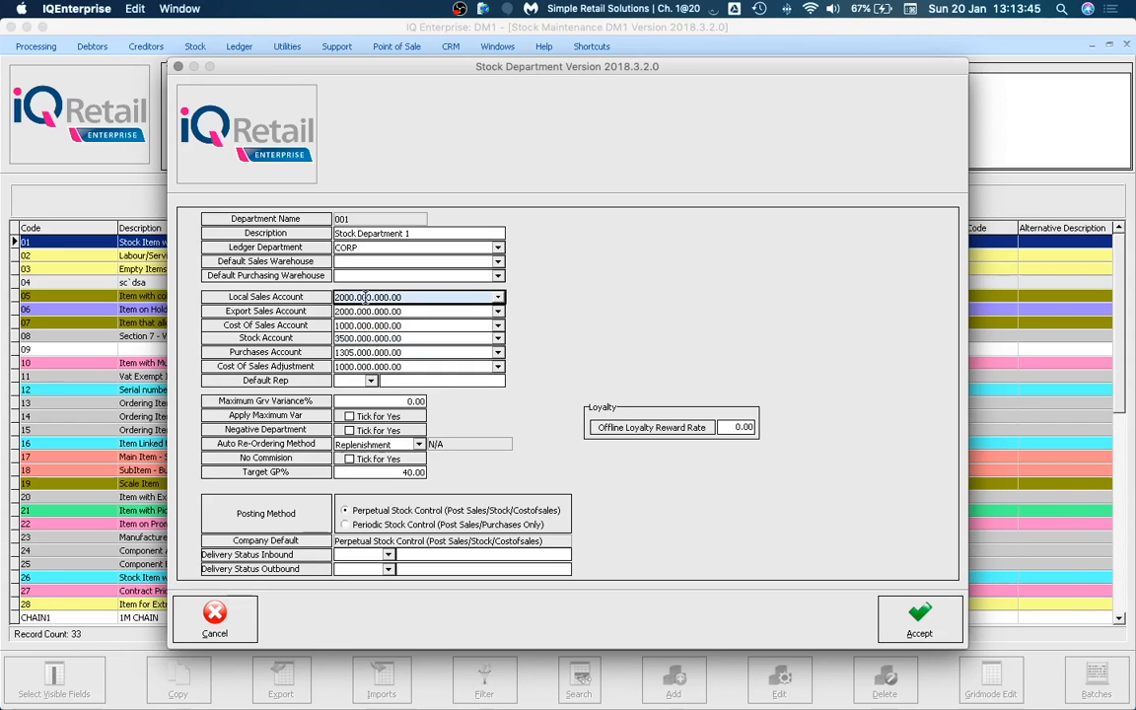
click(365, 337)
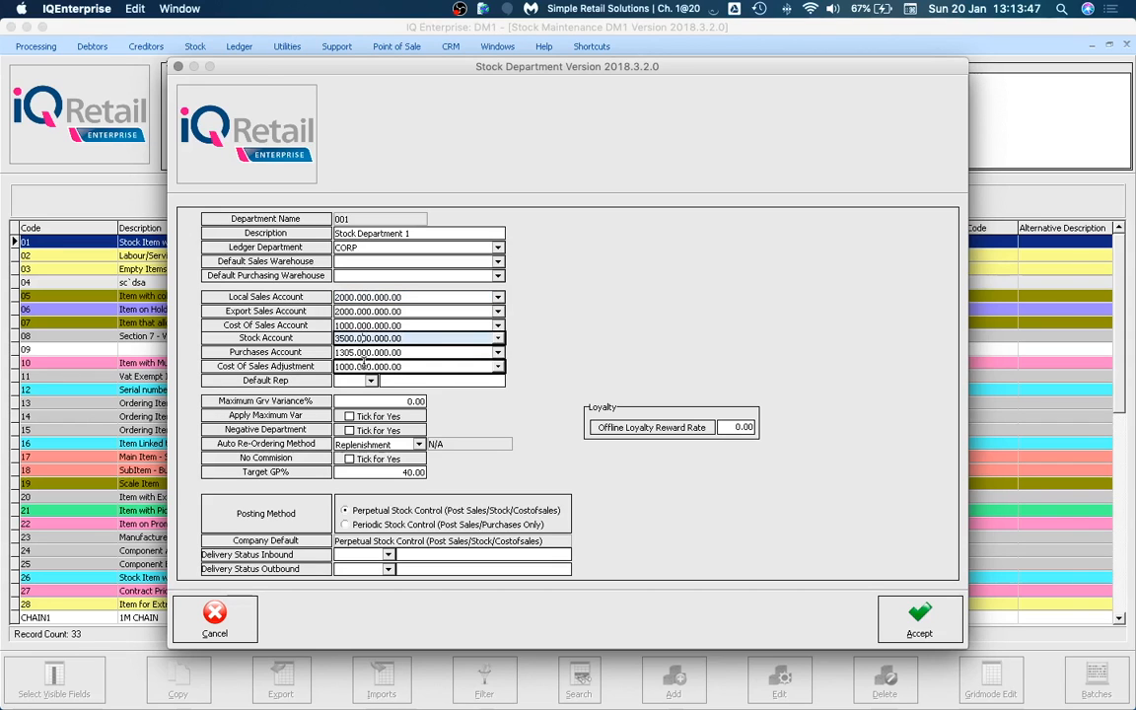
click(340, 325)
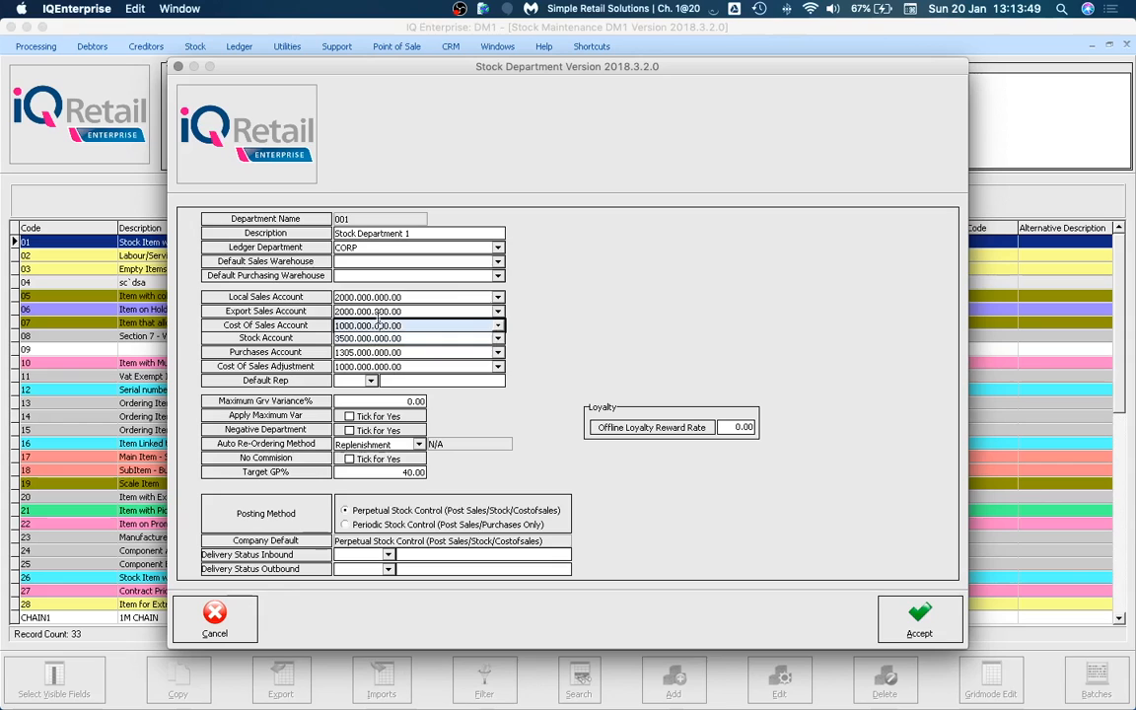
click(381, 297)
click(375, 338)
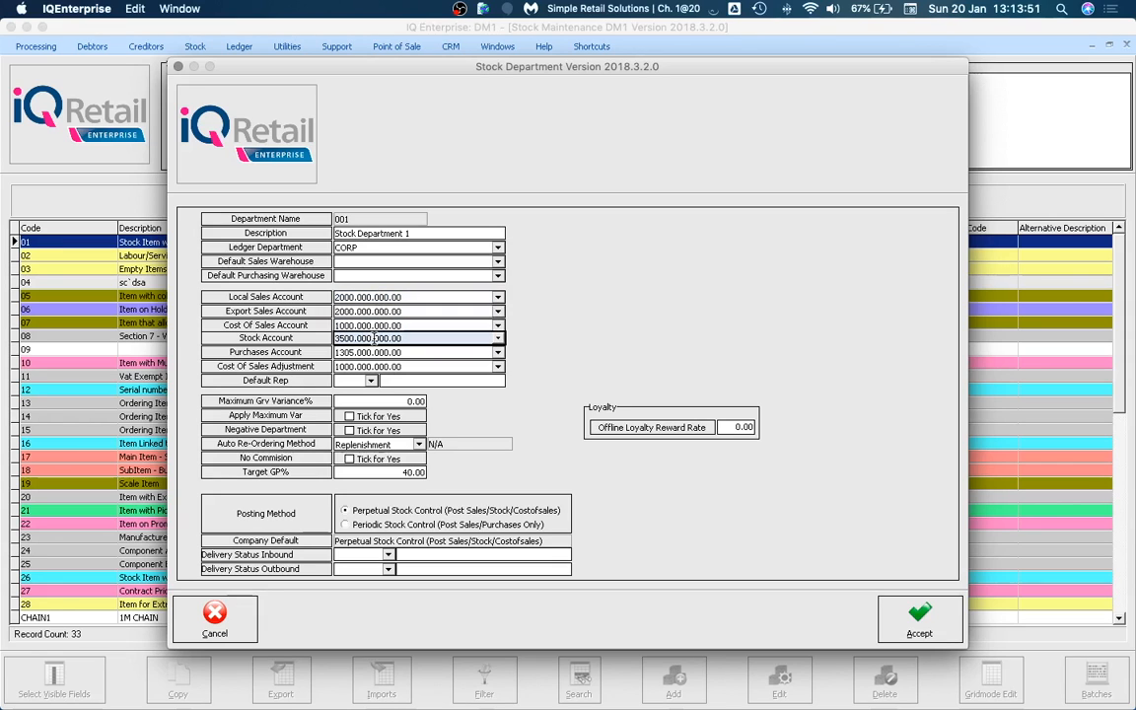
click(371, 326)
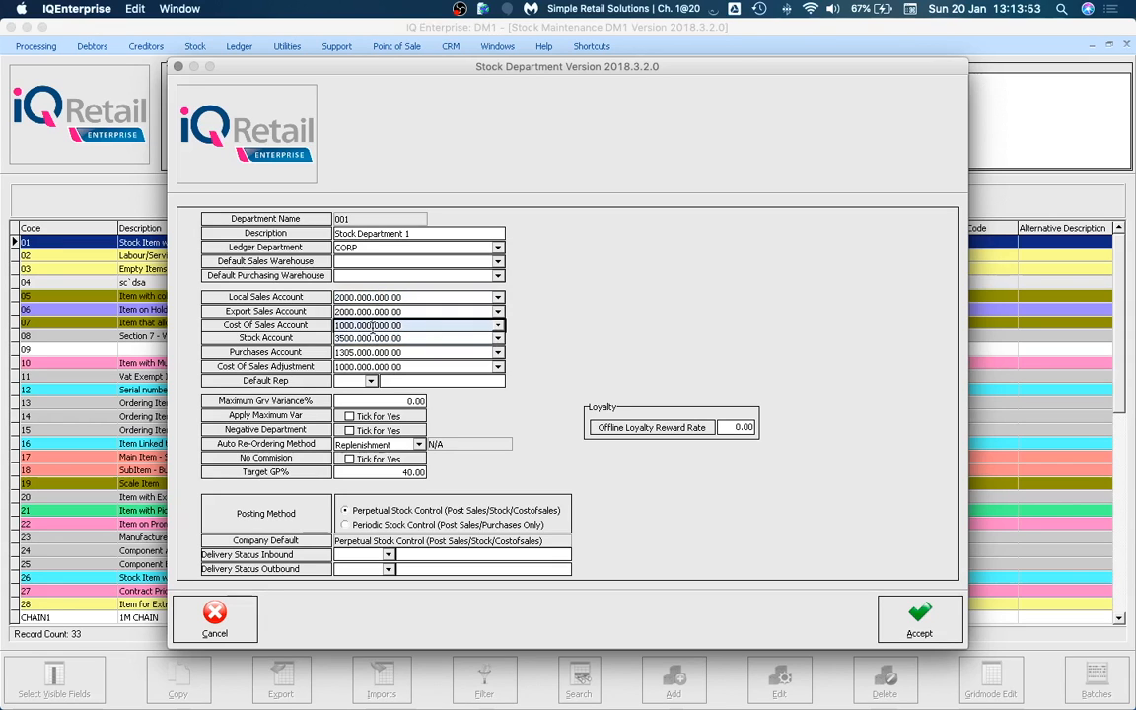
click(360, 526)
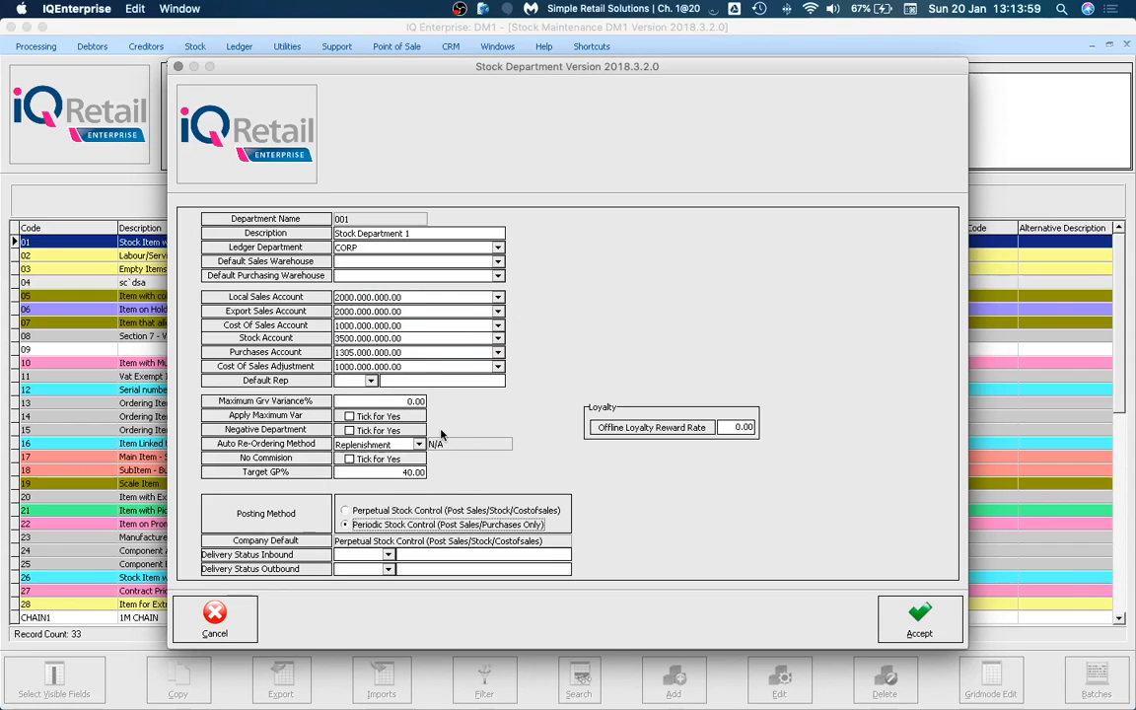
click(378, 297)
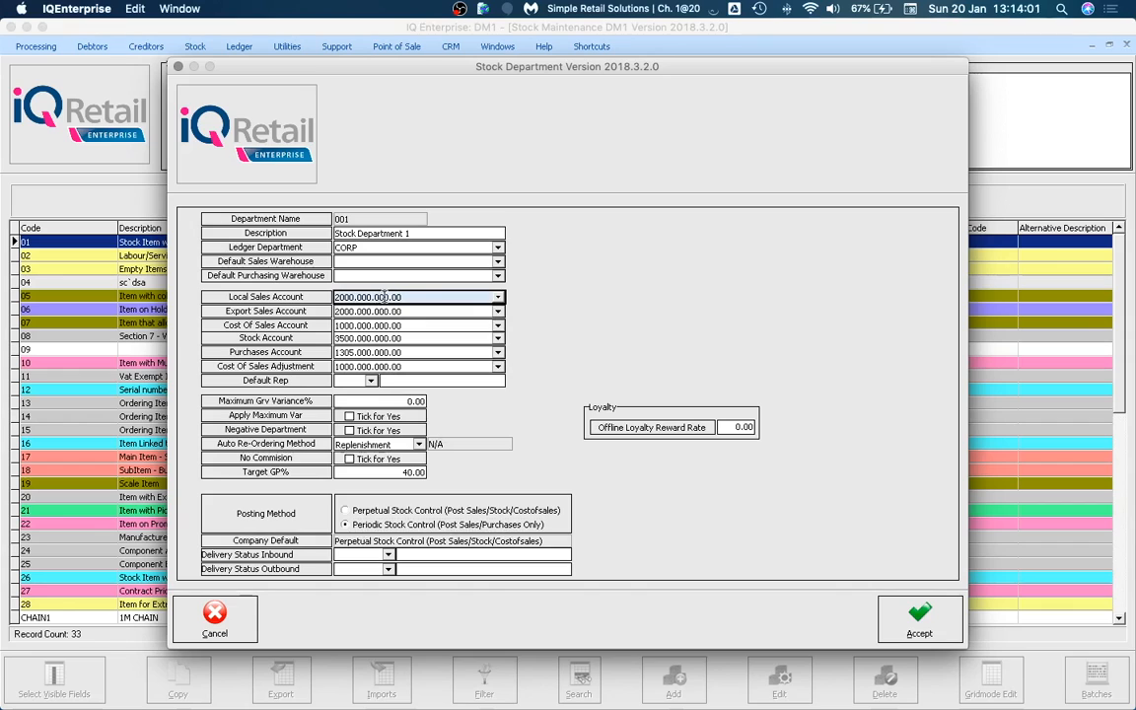
drag(411, 297, 306, 293)
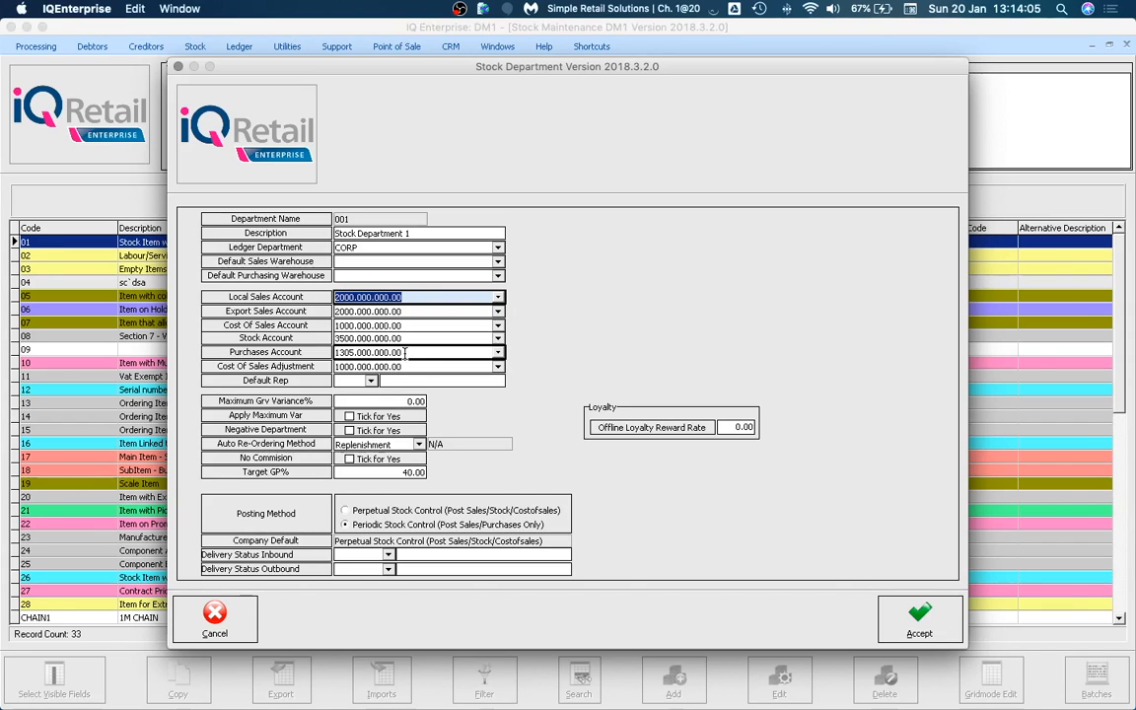
drag(409, 353, 322, 357)
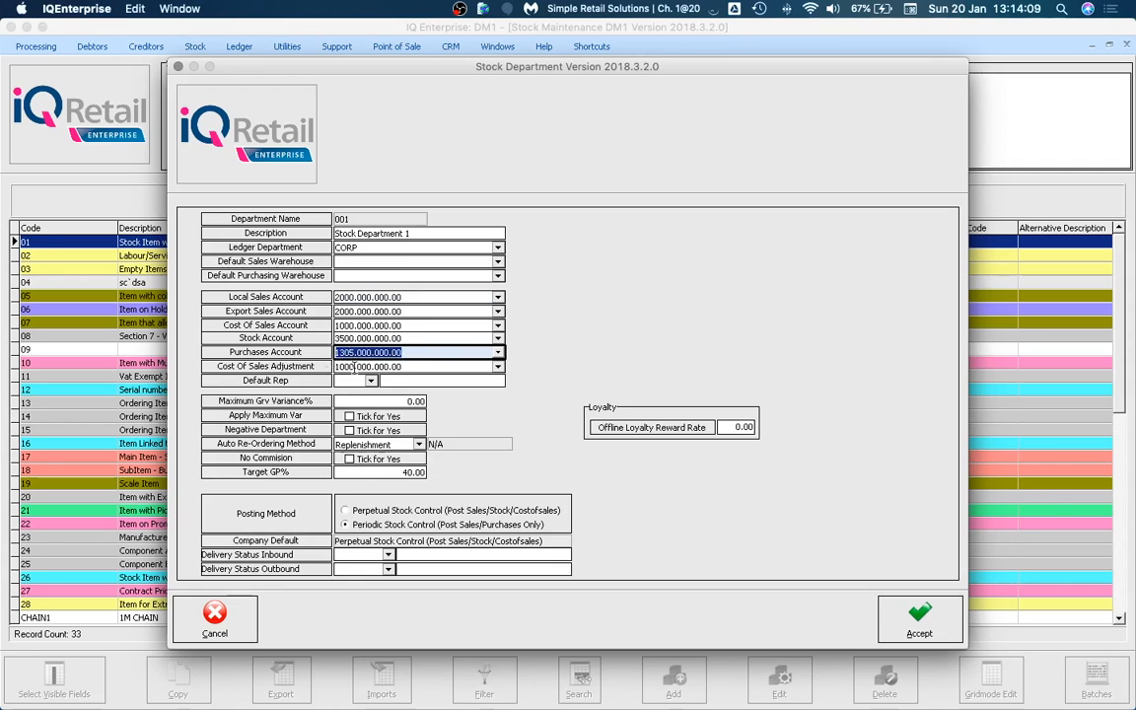
click(357, 512)
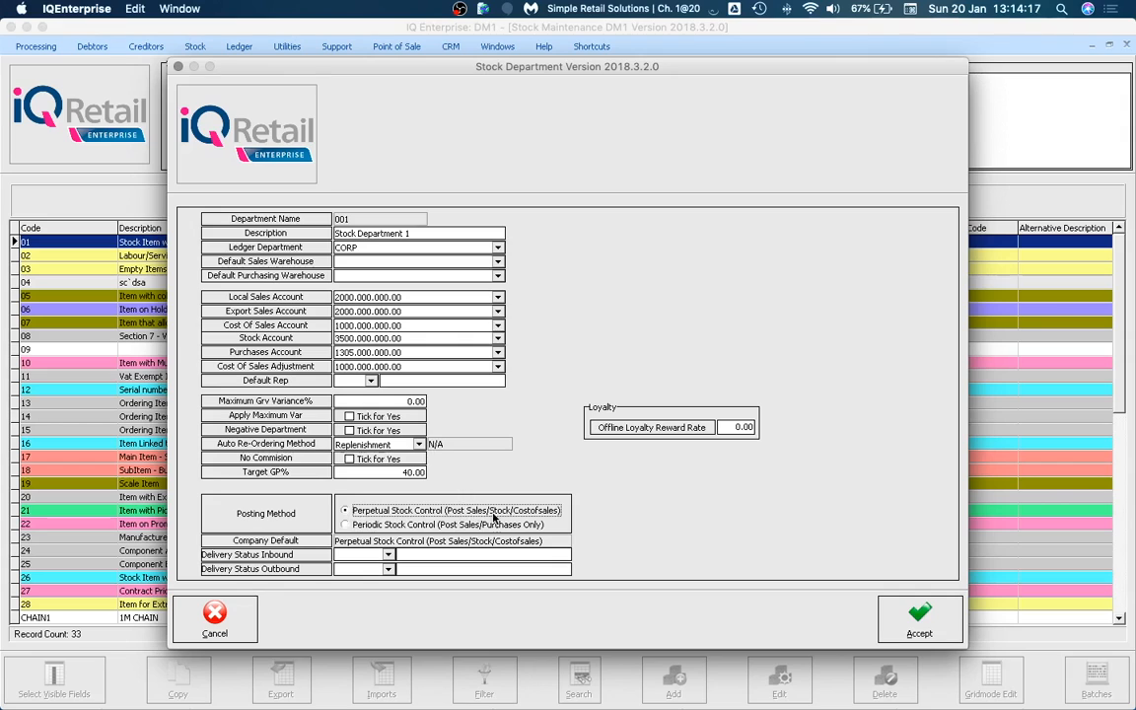
click(406, 296)
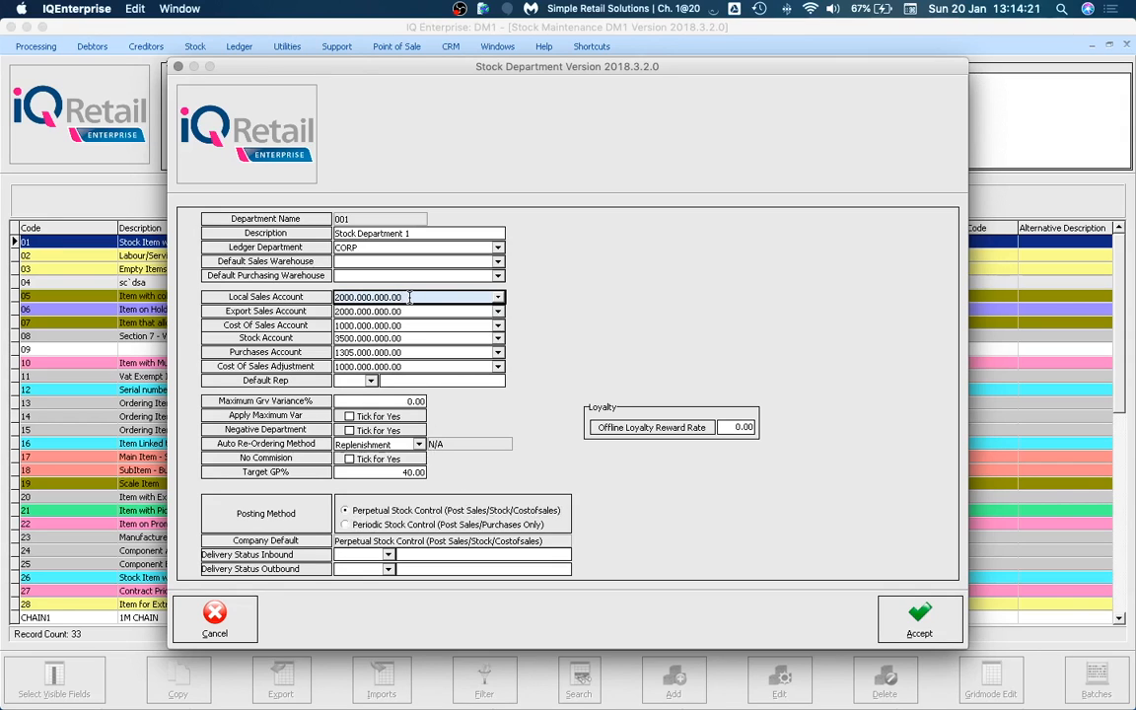
click(403, 337)
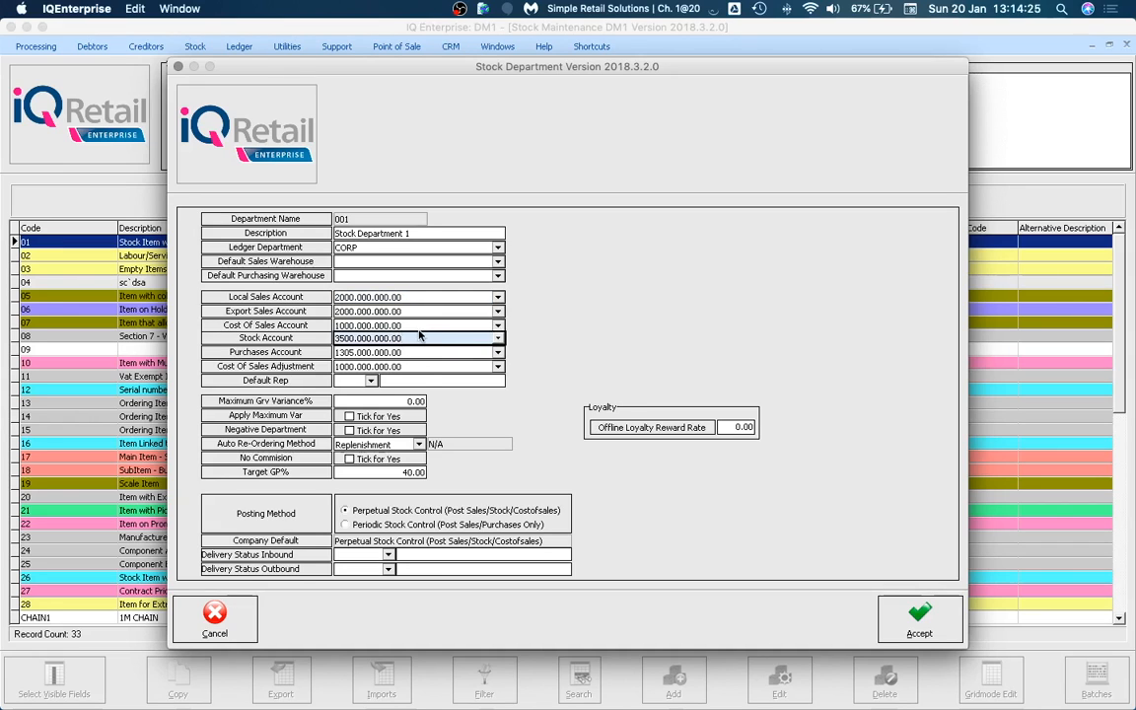
click(418, 326)
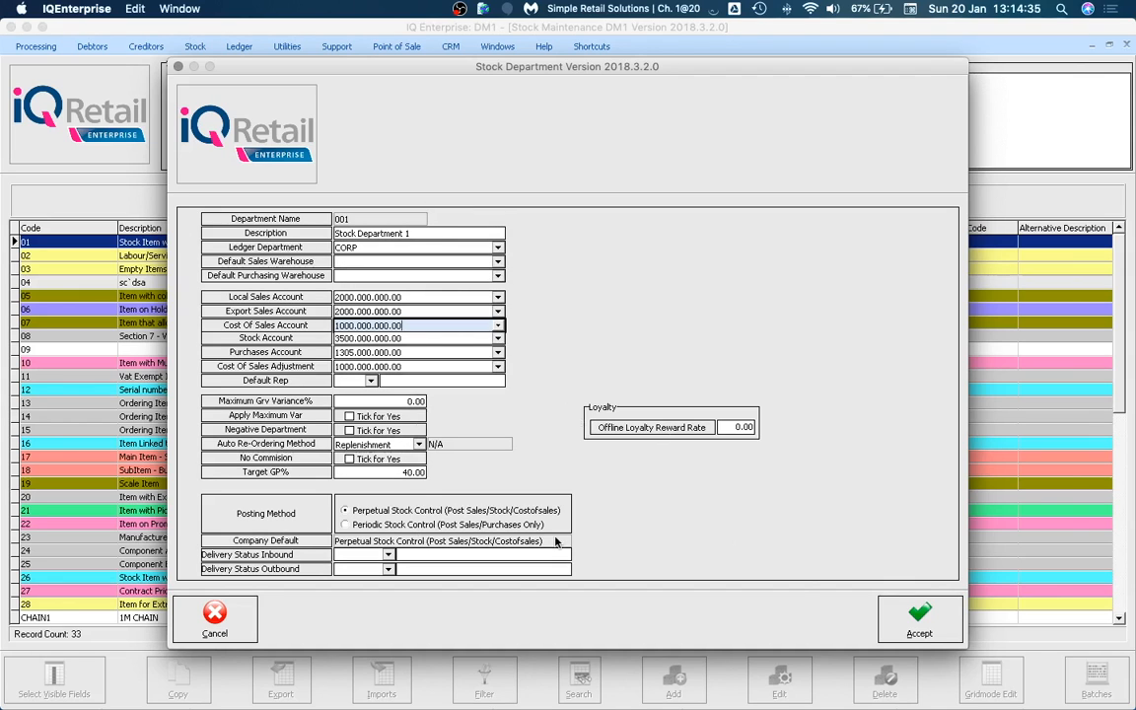
Accept Stock Department 1, then edit Non Stock Department 3 and select Periodic Stock Control.
click(907, 611)
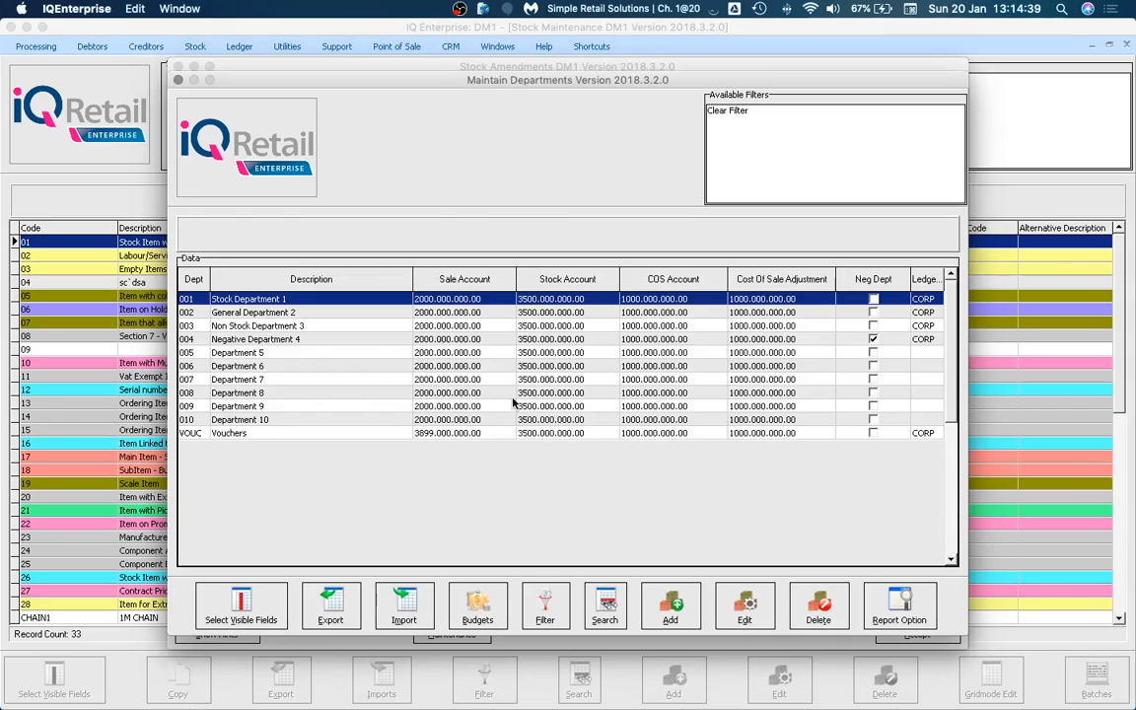
click(342, 326)
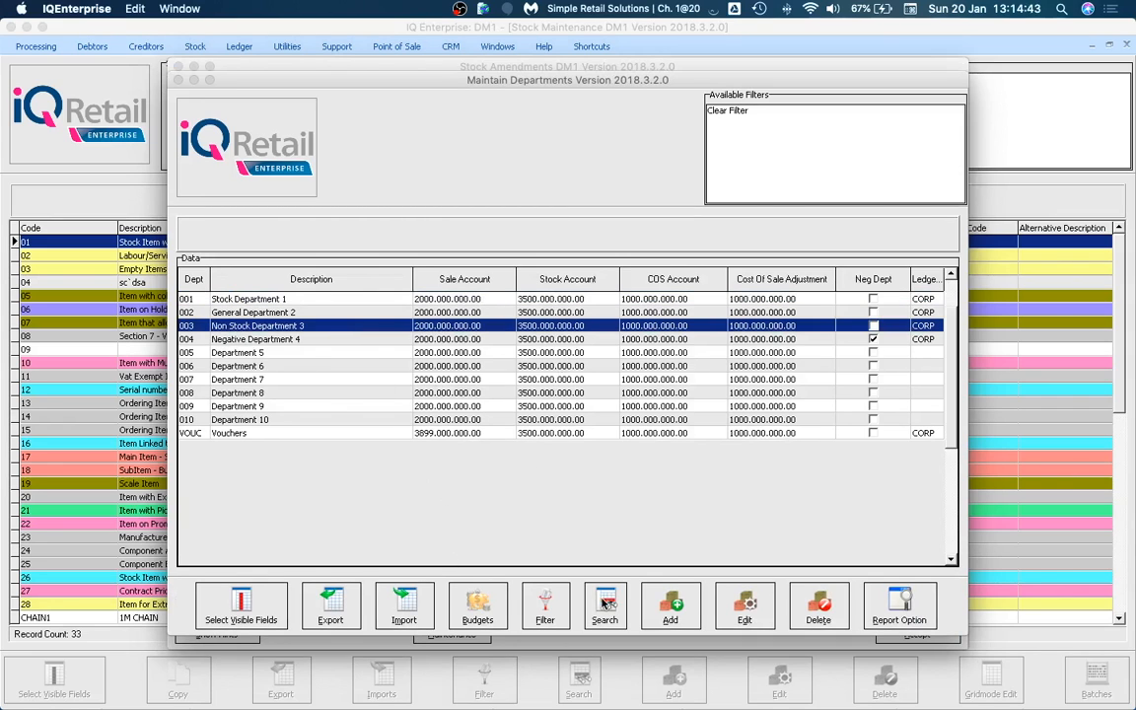
click(741, 610)
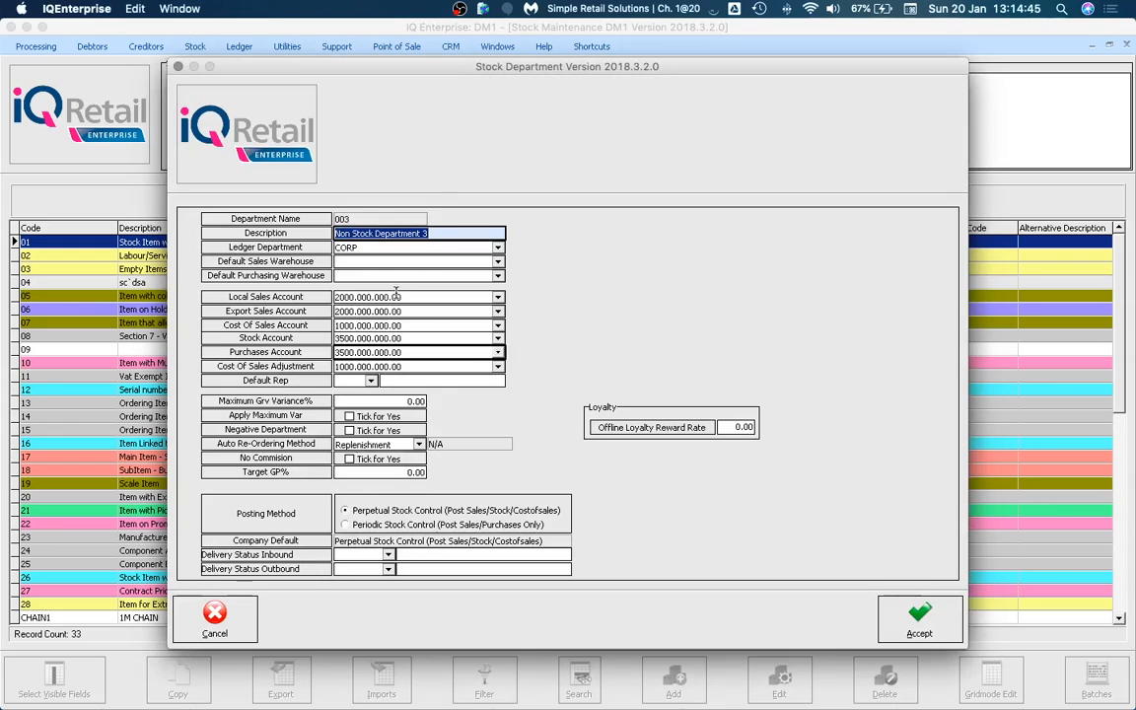
click(365, 525)
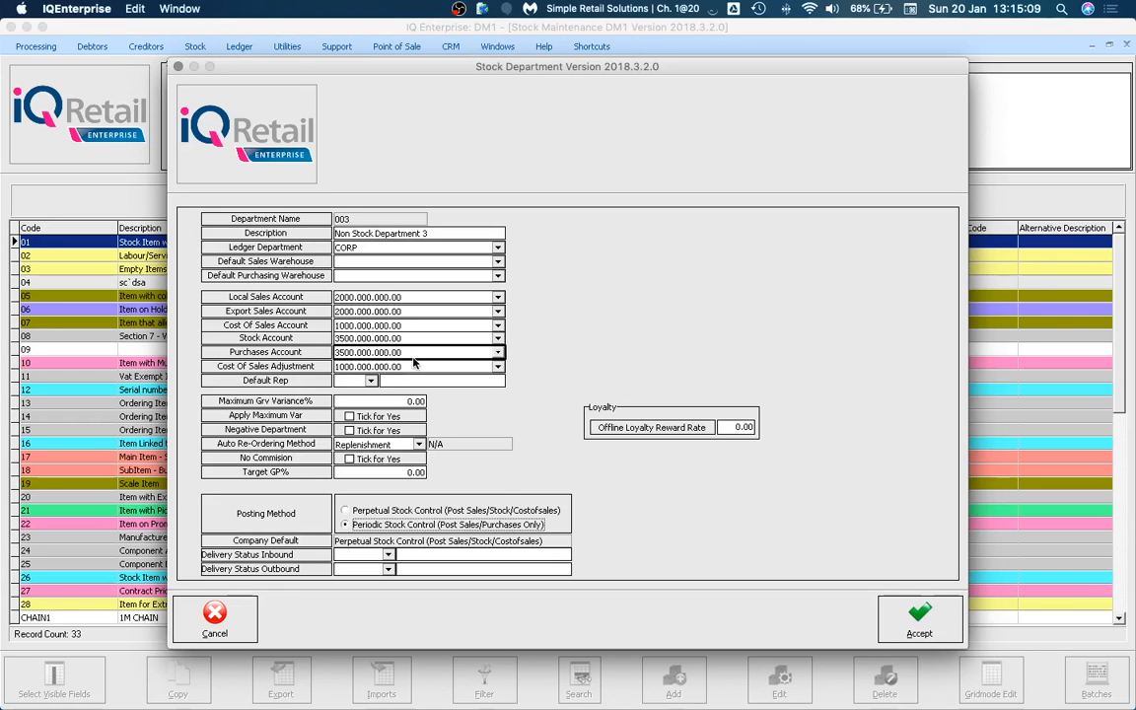
Examine Non Stock Department 3's purchases and stock account values, both 3500.000.000.00.
drag(406, 353, 334, 360)
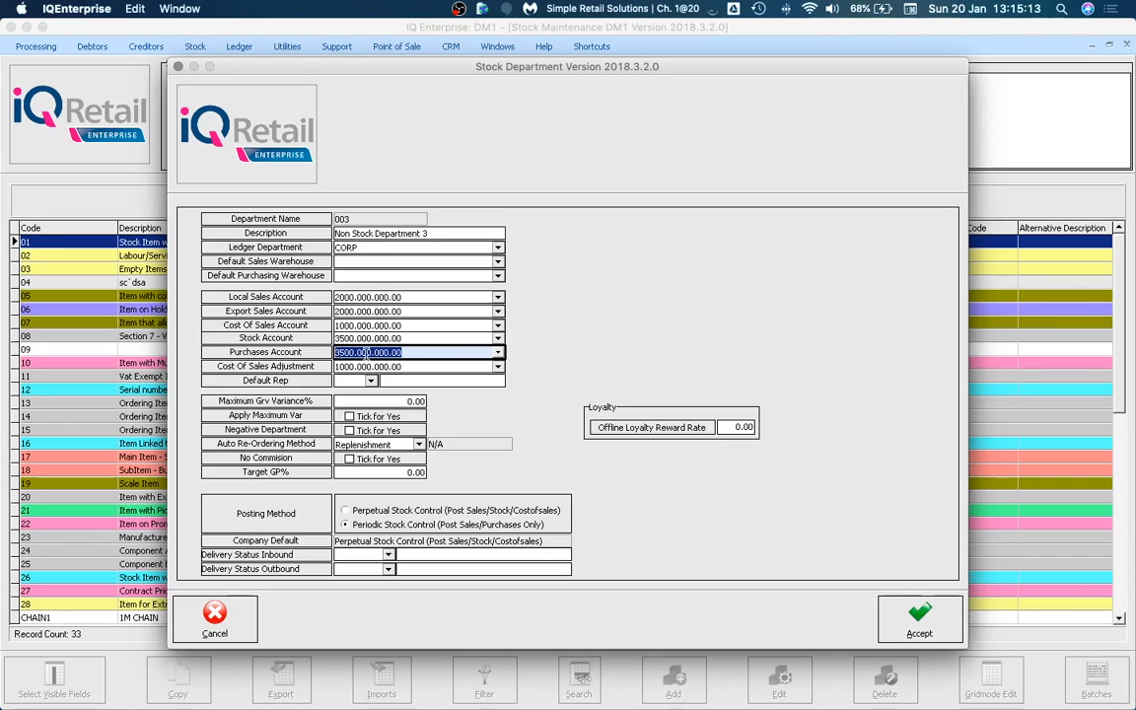
click(372, 338)
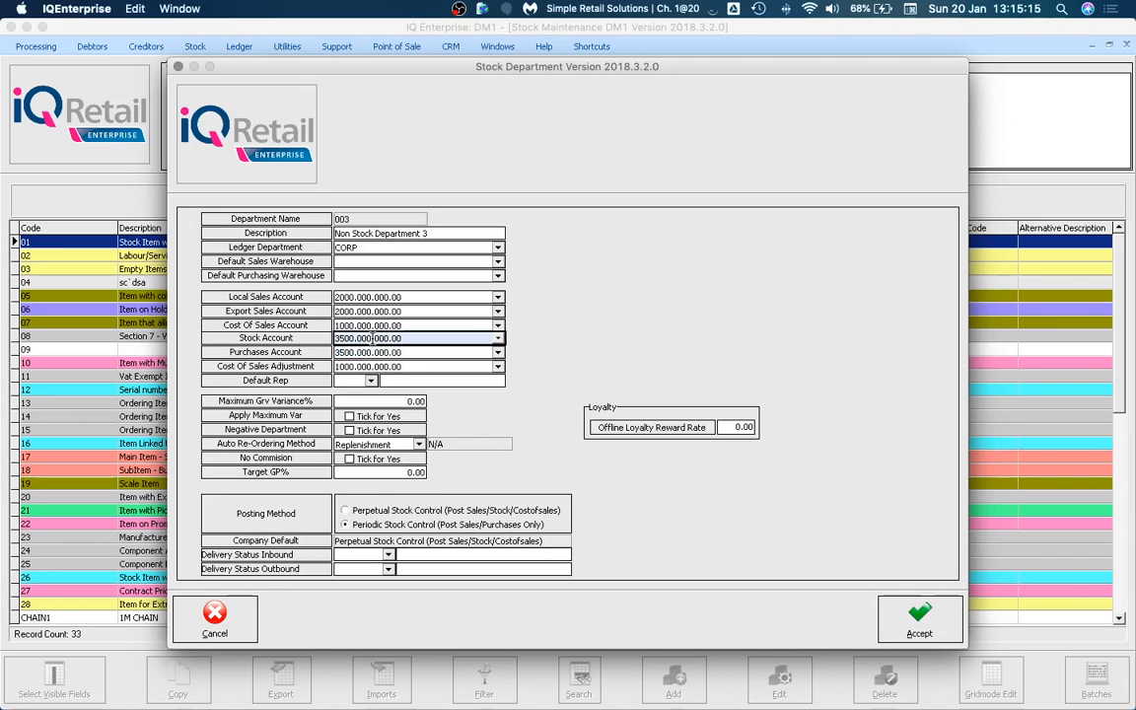
click(408, 352)
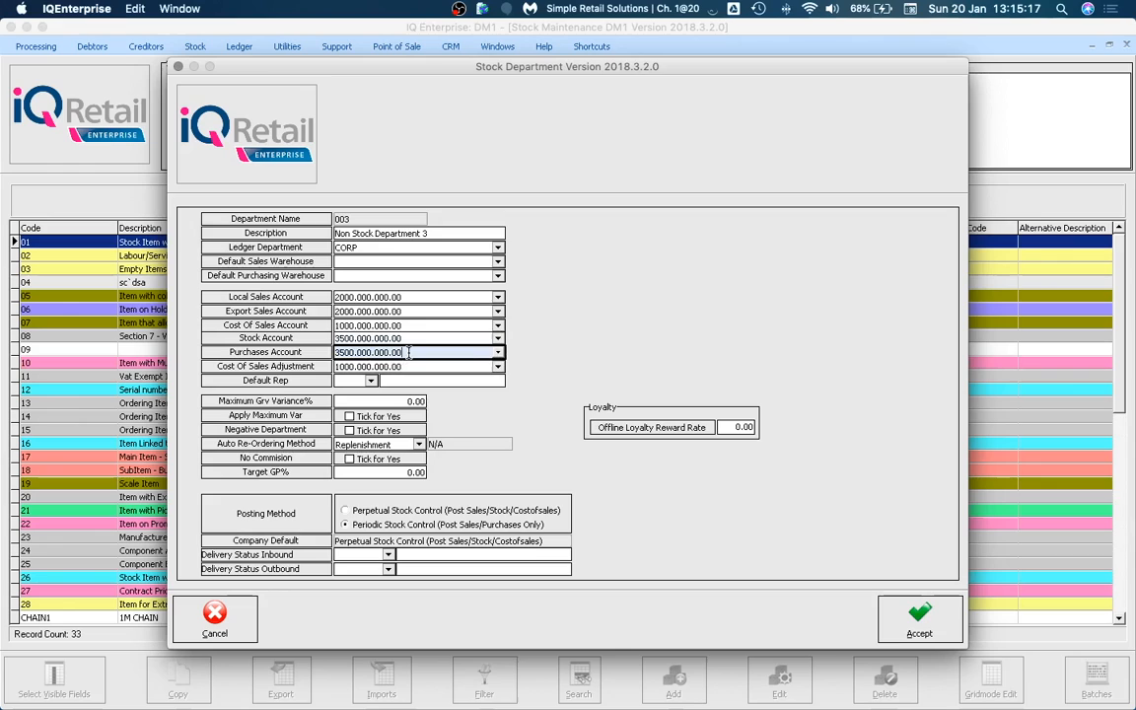
drag(408, 352, 323, 357)
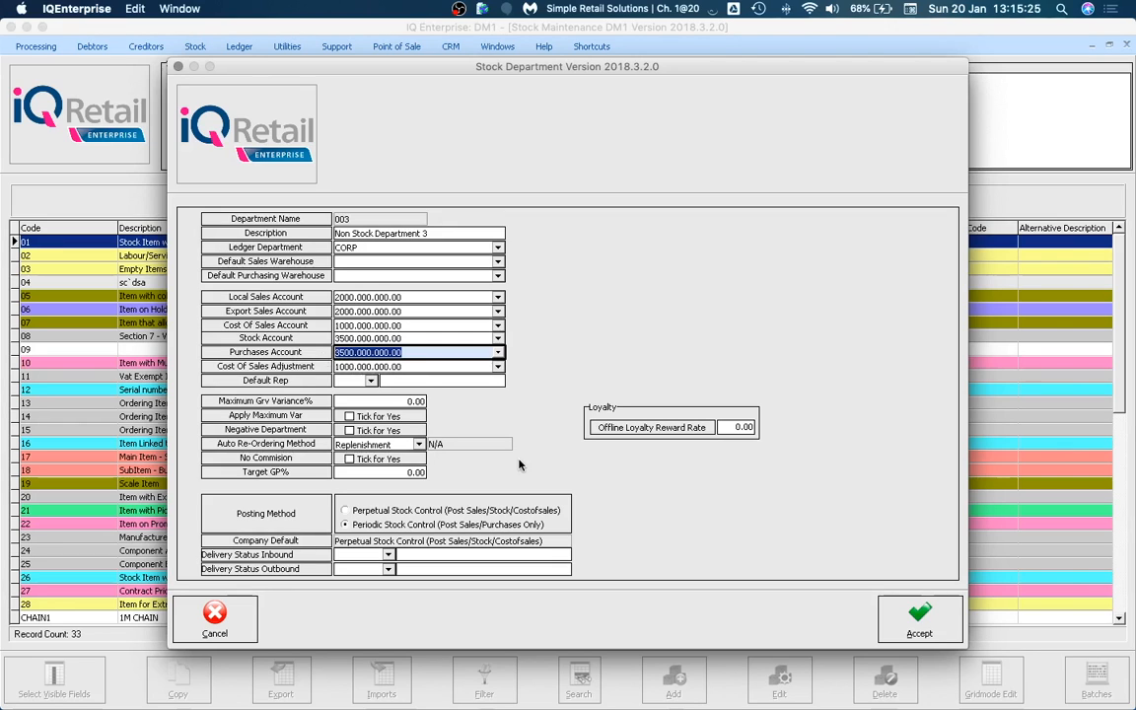
Switch Non Stock Department 3 to Perpetual Stock Control and try saving; identical purchases and stock accounts are rejected.
click(514, 514)
click(924, 616)
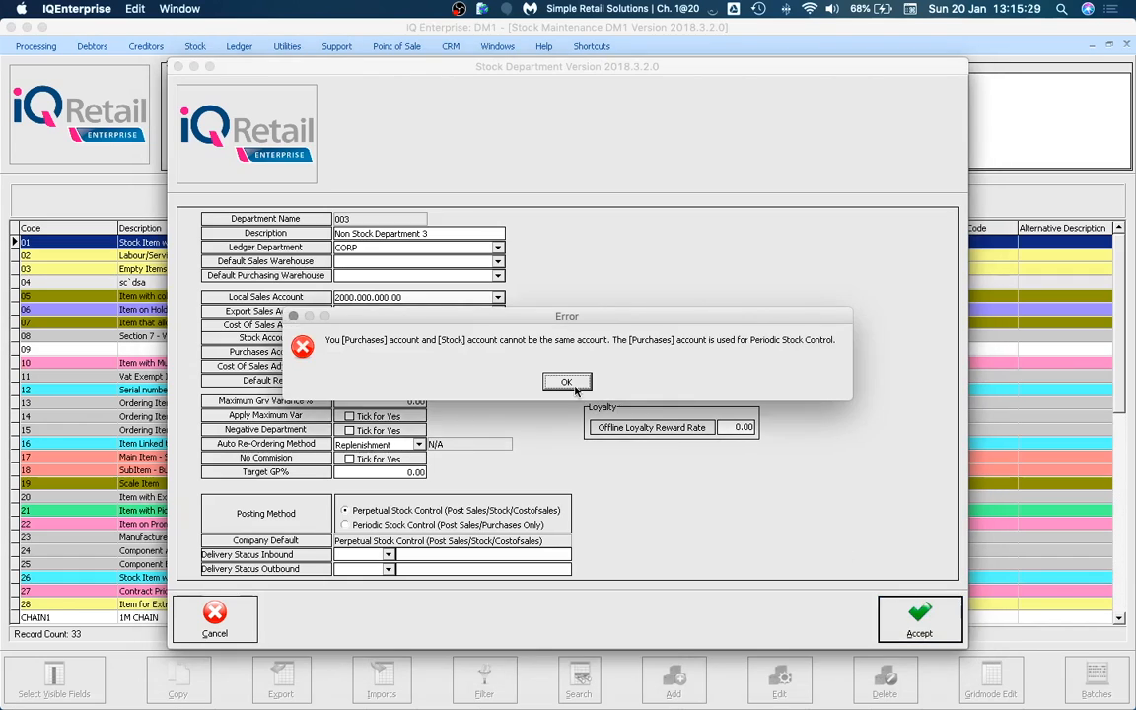
click(565, 382)
drag(416, 354, 307, 356)
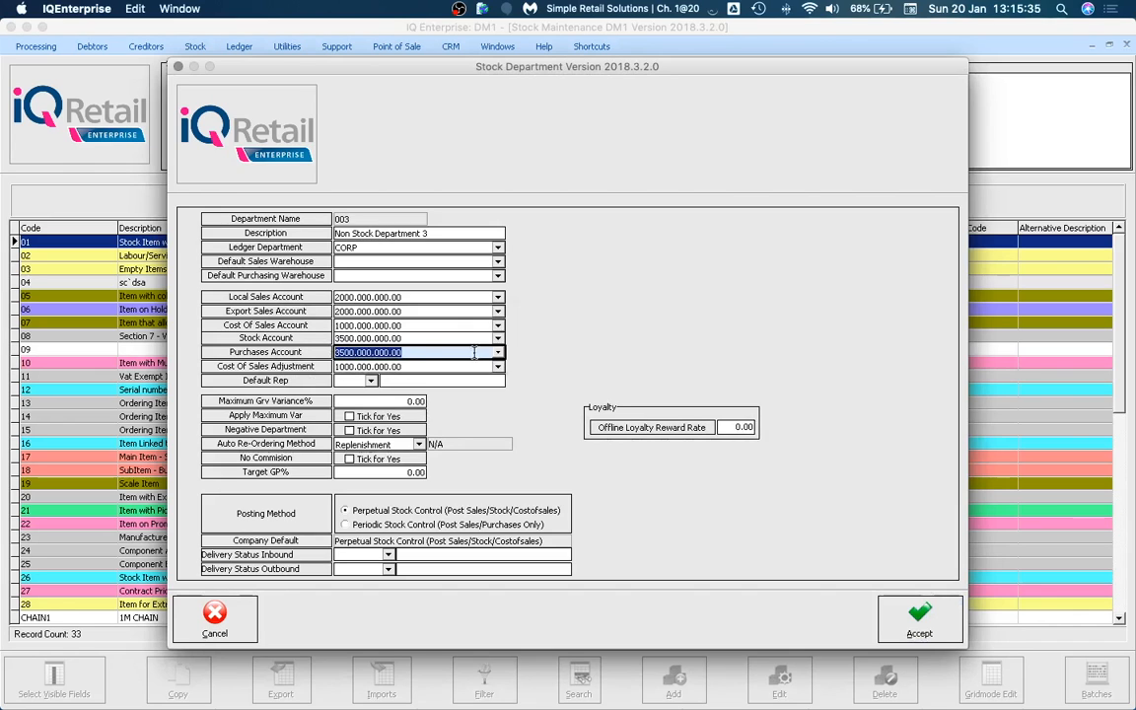
click(917, 619)
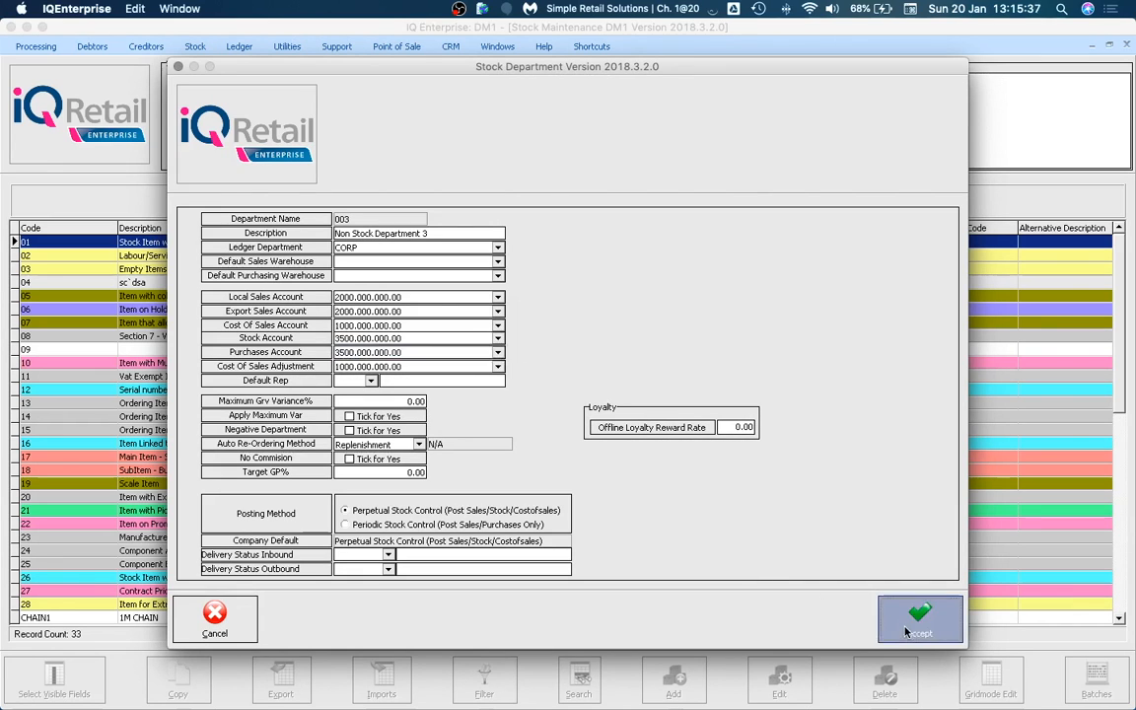
drag(583, 321, 571, 384)
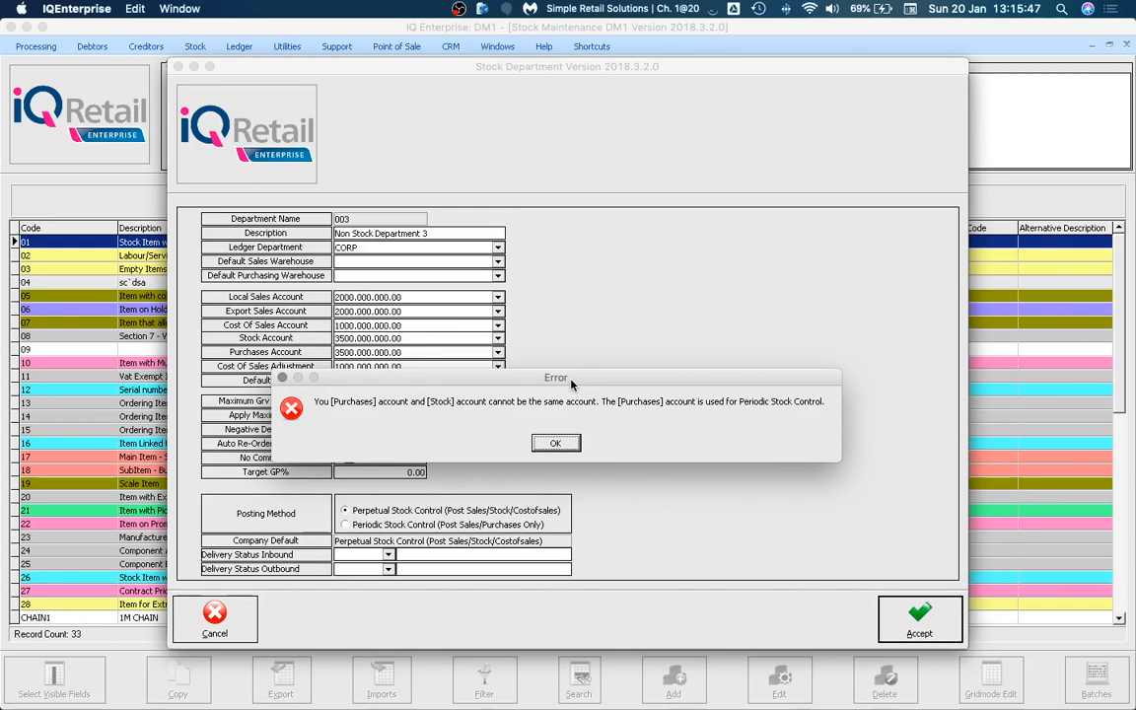
drag(571, 384, 535, 377)
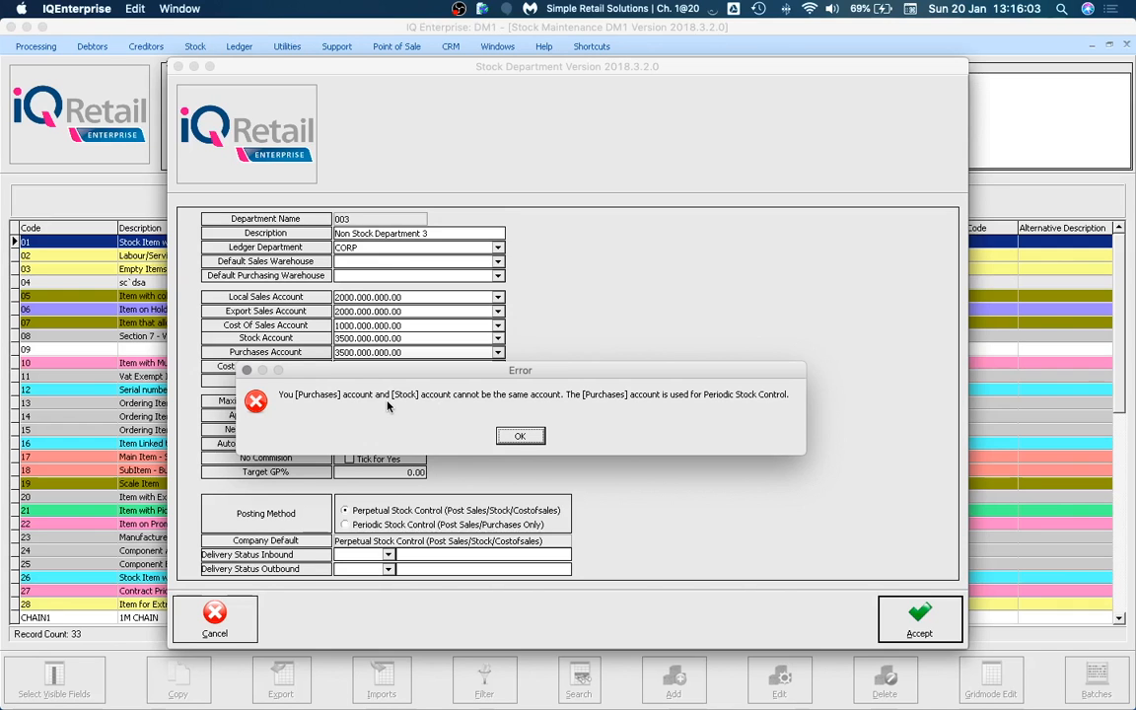
click(520, 435)
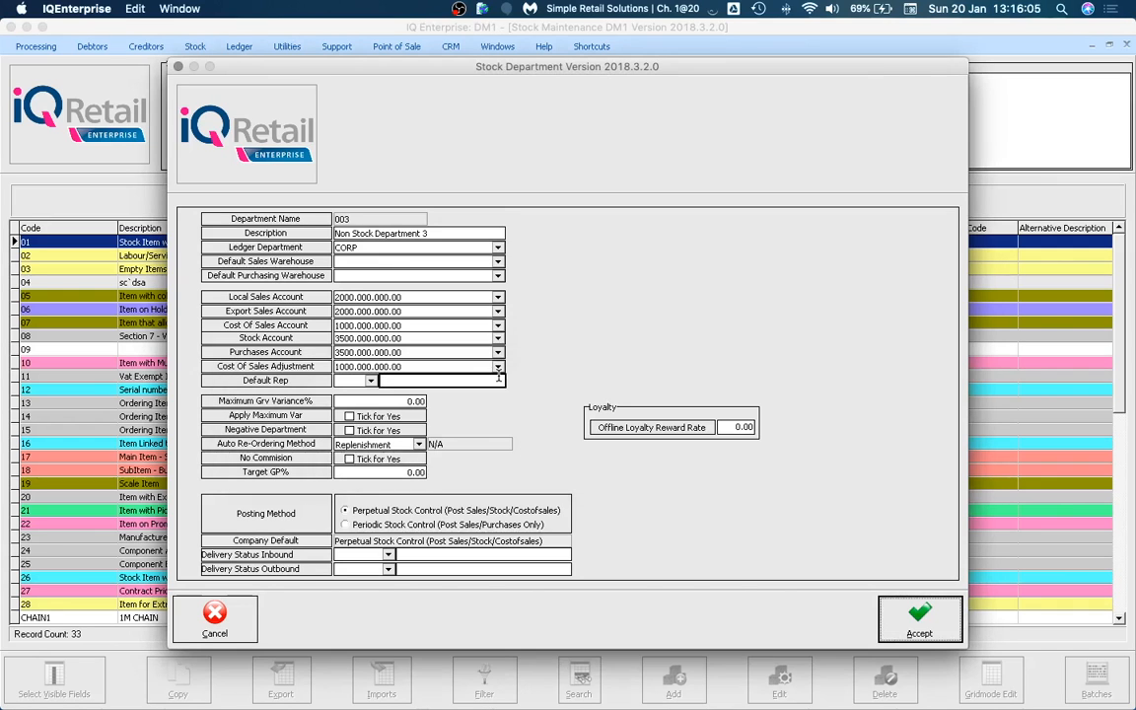
Set Non Stock Department 3's purchases account to 1305.000.000.00, save it, and close the department list.
click(498, 352)
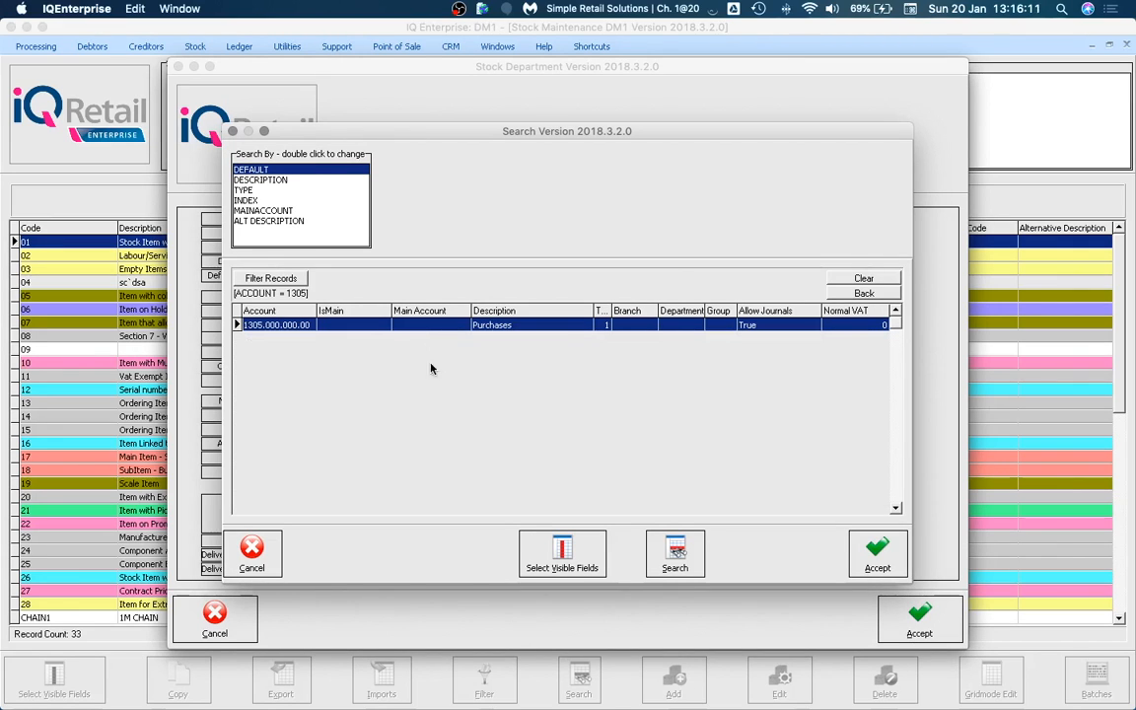
click(892, 548)
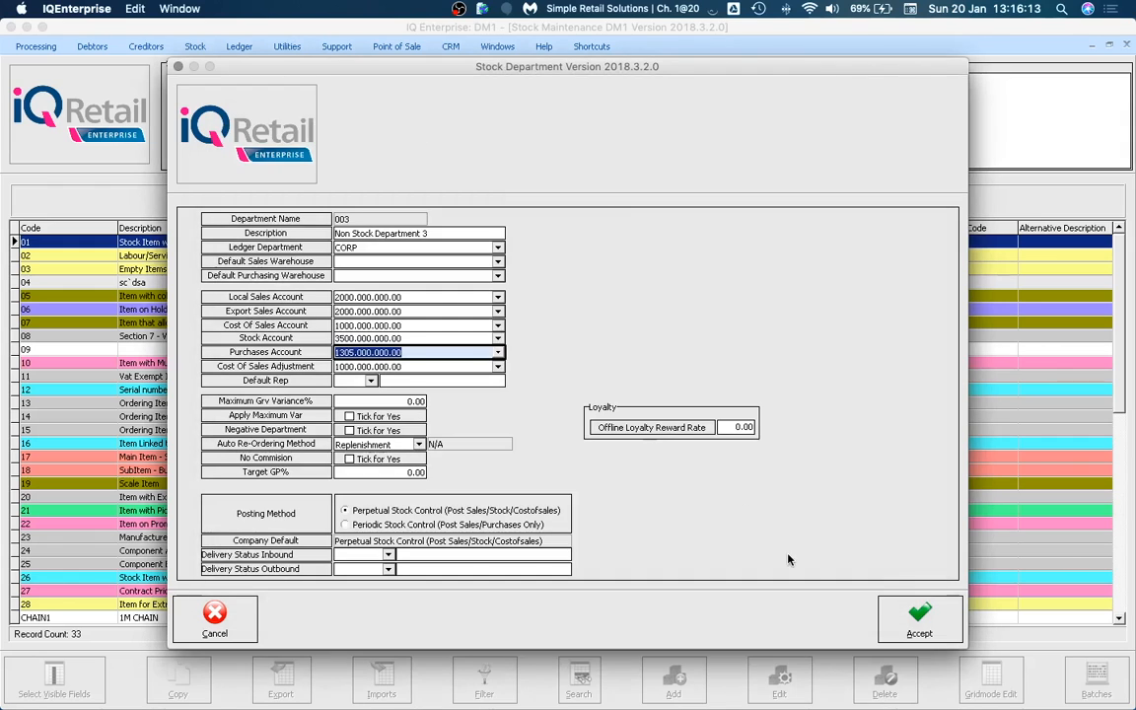
click(918, 617)
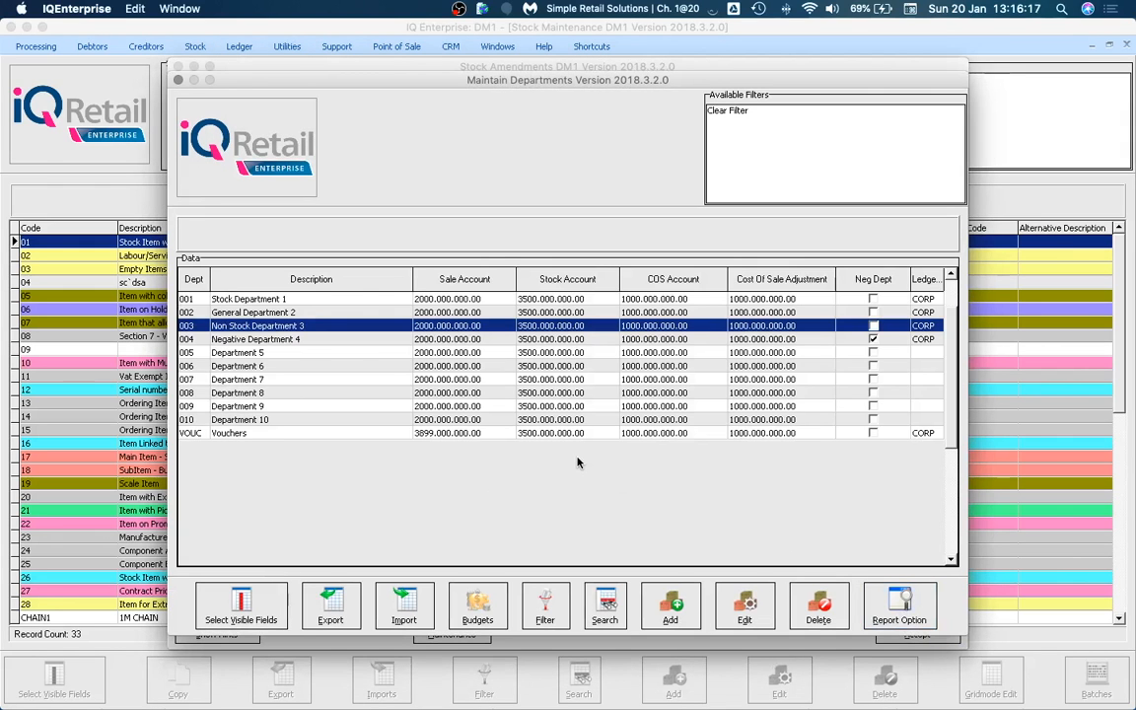
click(178, 80)
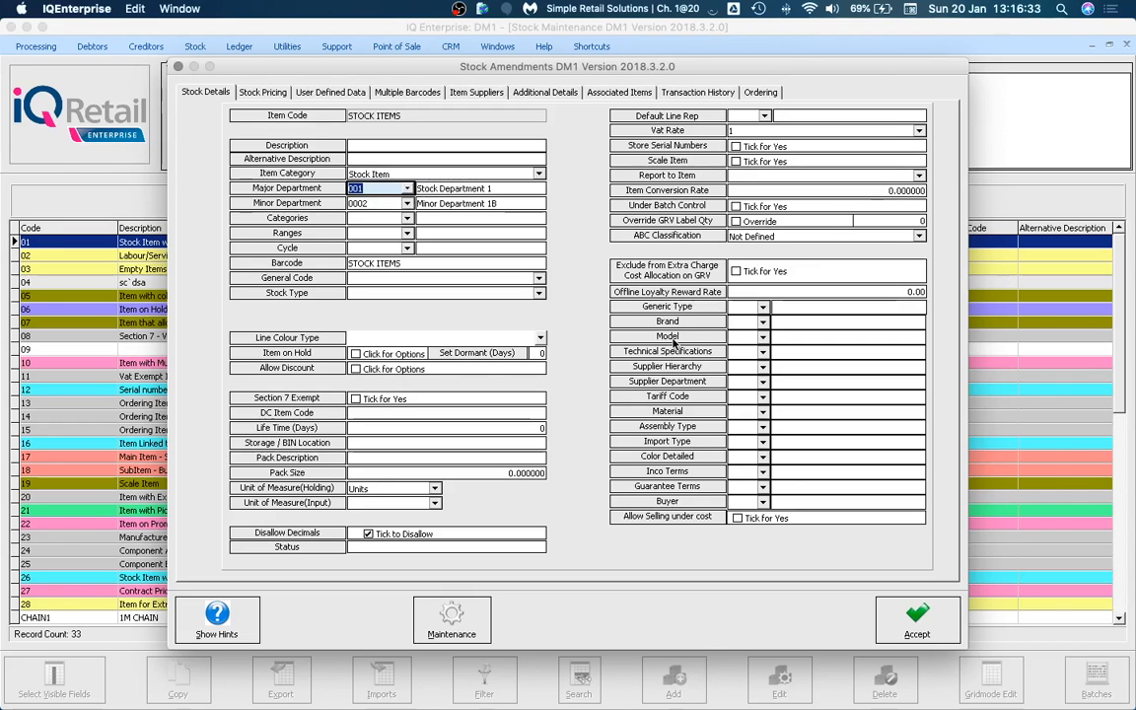
Save STOCK ITEMS, then open item 02 Labour/Service Fee and view its prices (retail 100.00, cost 50%).
click(909, 634)
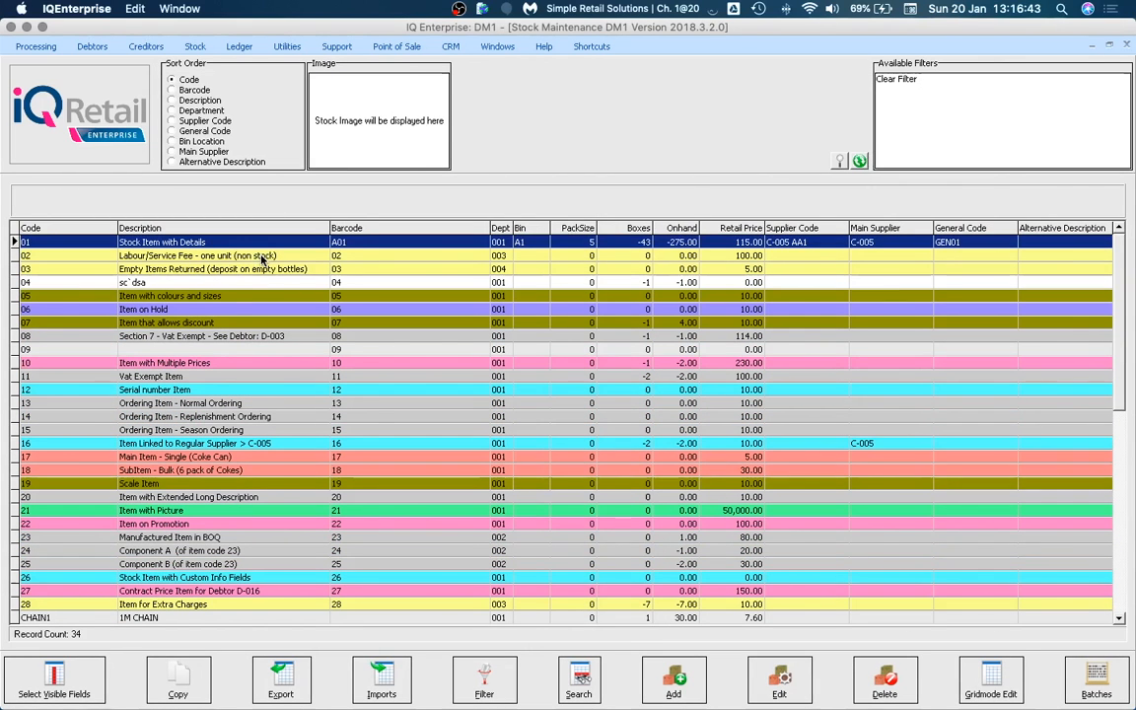
click(252, 257)
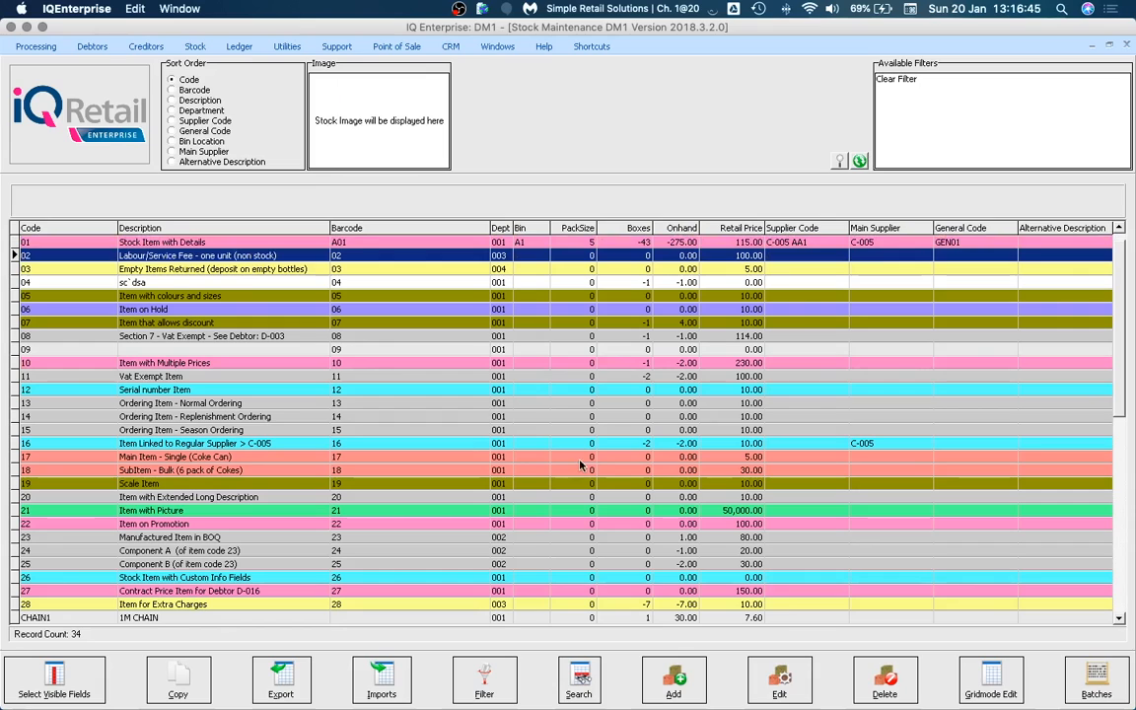
click(673, 679)
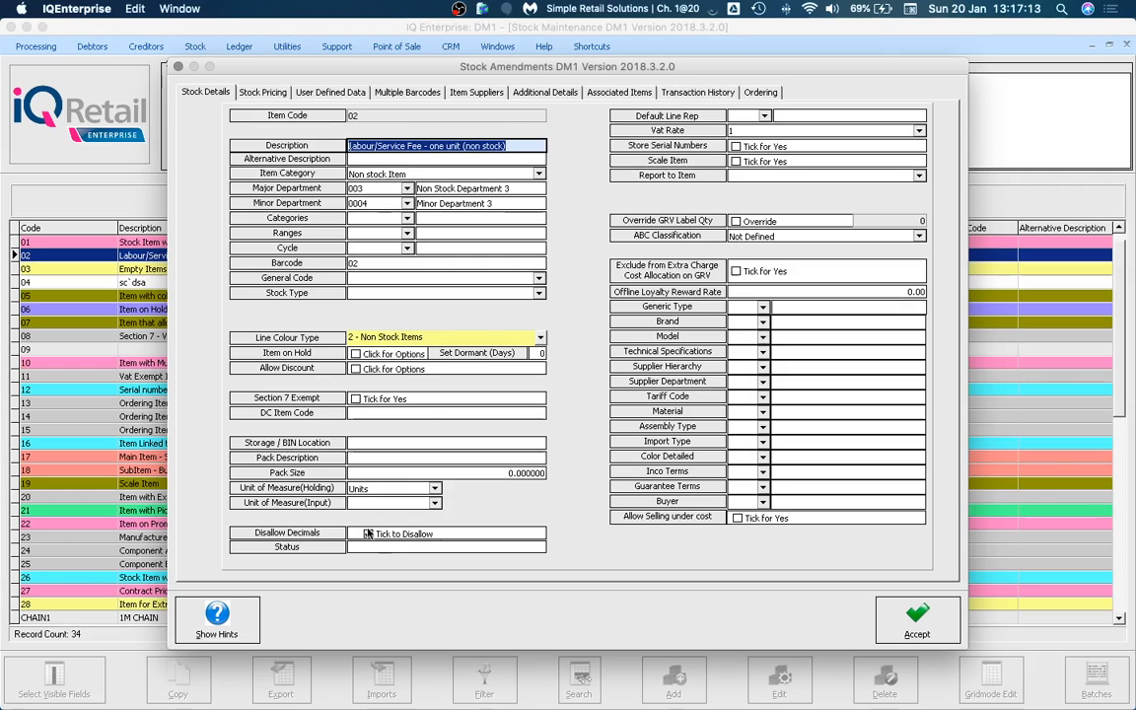
click(259, 92)
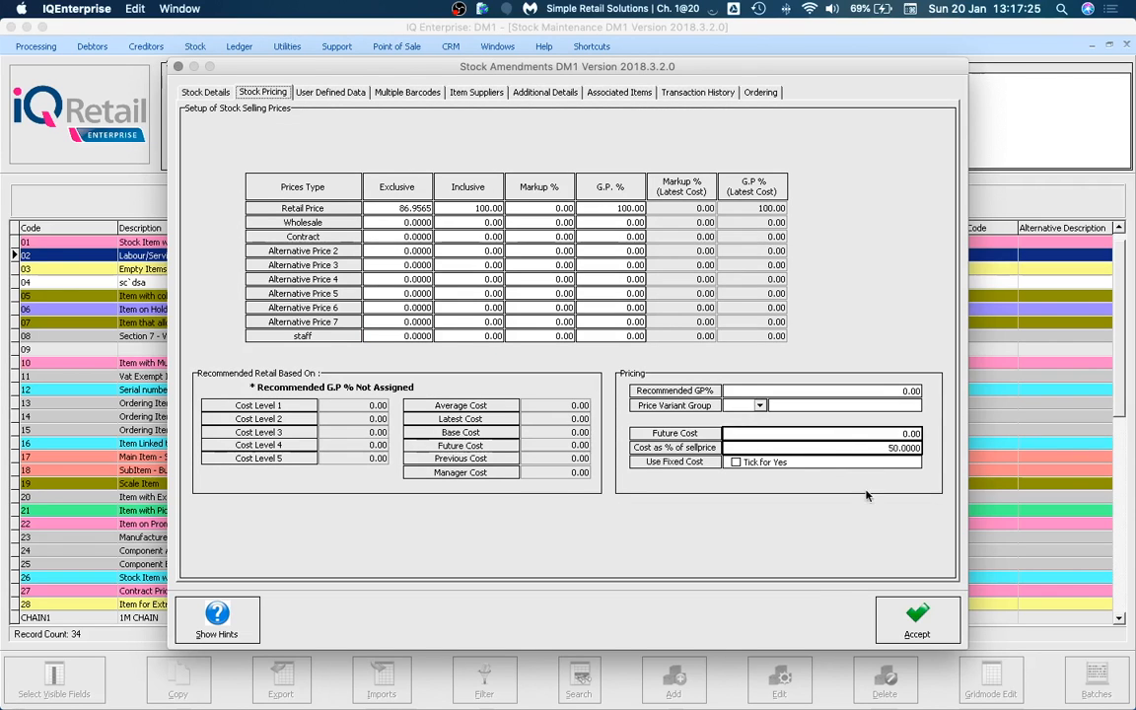